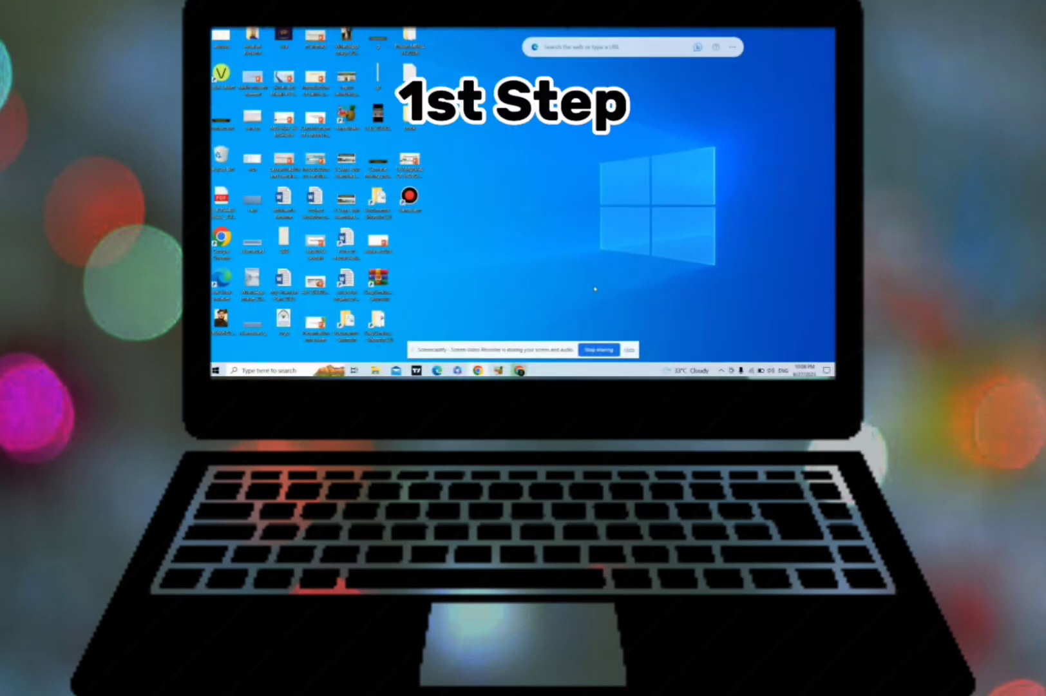
Step: Open the Windows temporary files folder by running %TEMP% from the Run dialog
key("super+p")
left_click(467, 270)
key("super+r")
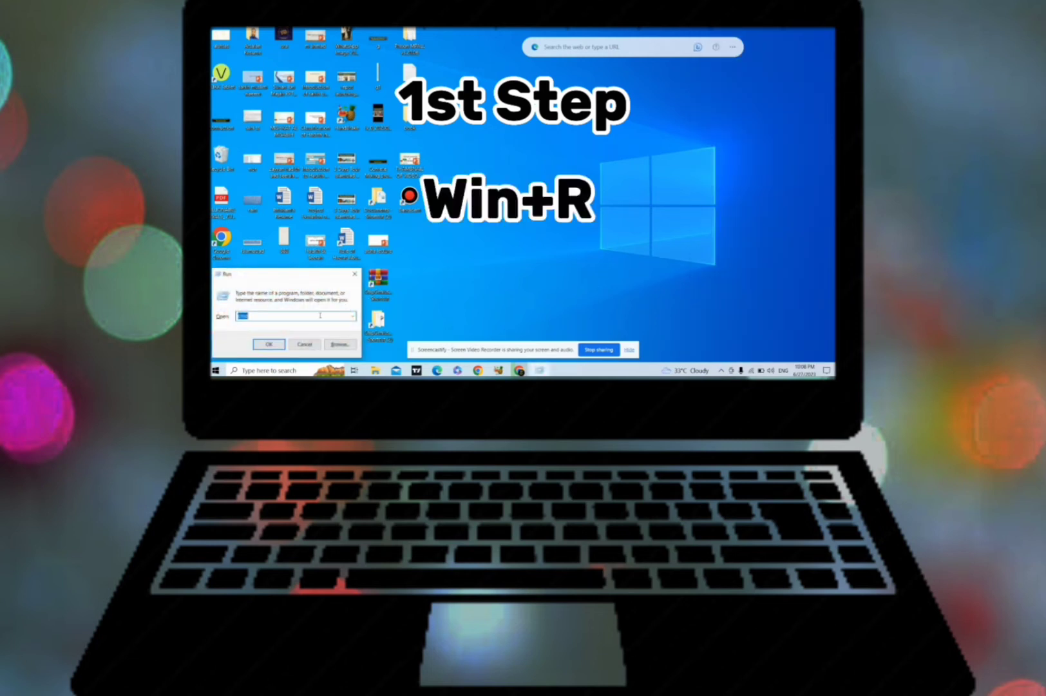
type("cmd")
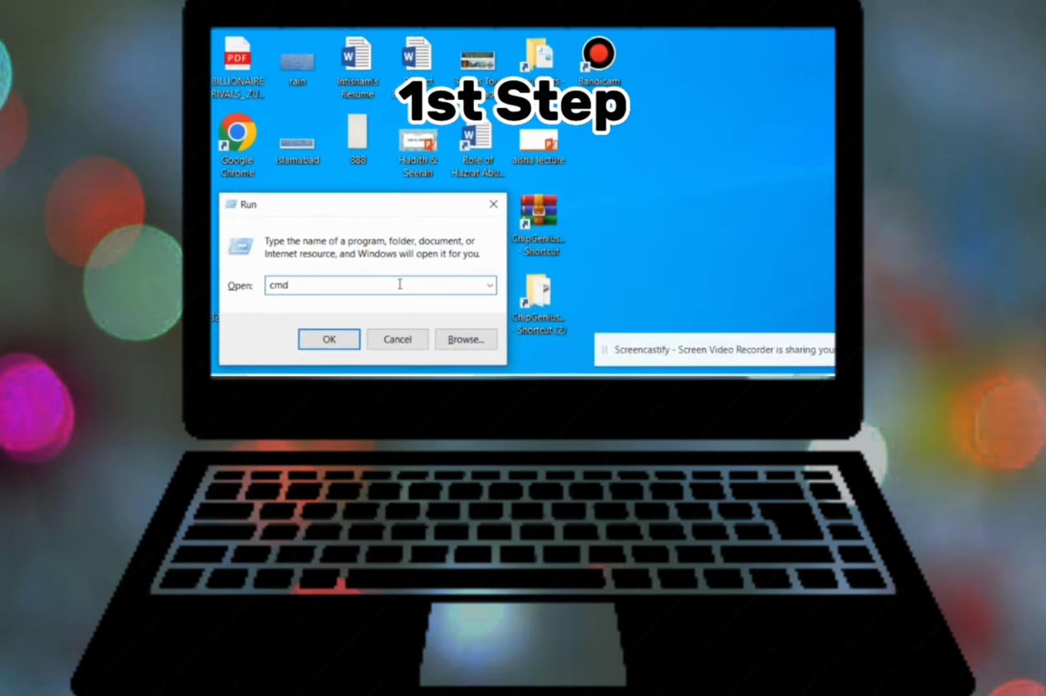
key("BackSpace")
key("BackSpace")
key("BackSpace")
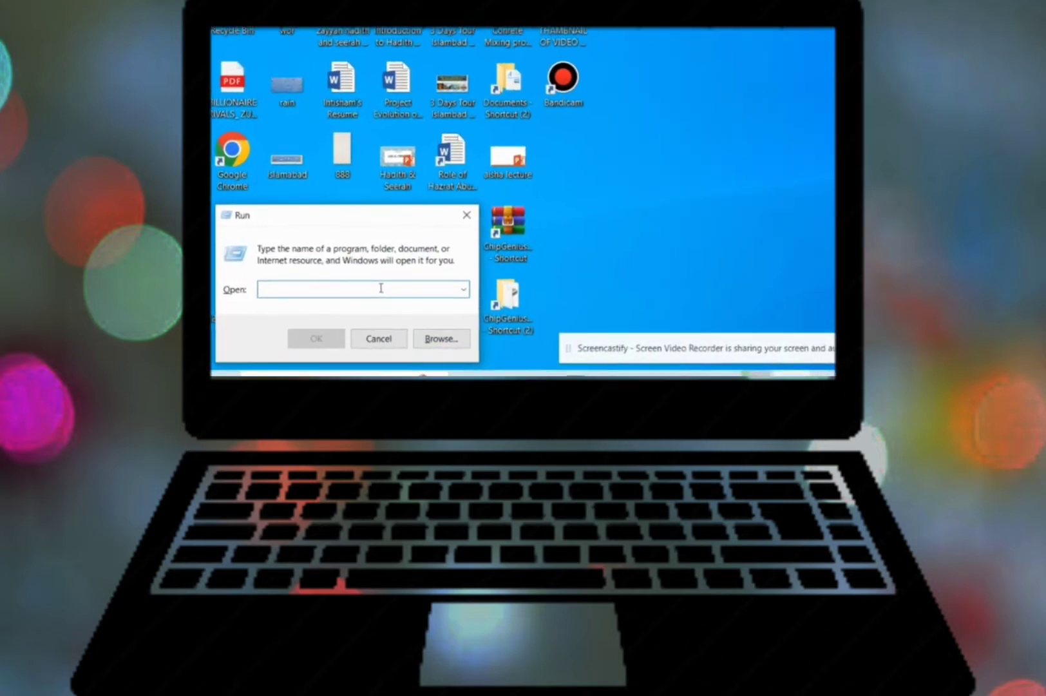
type("%")
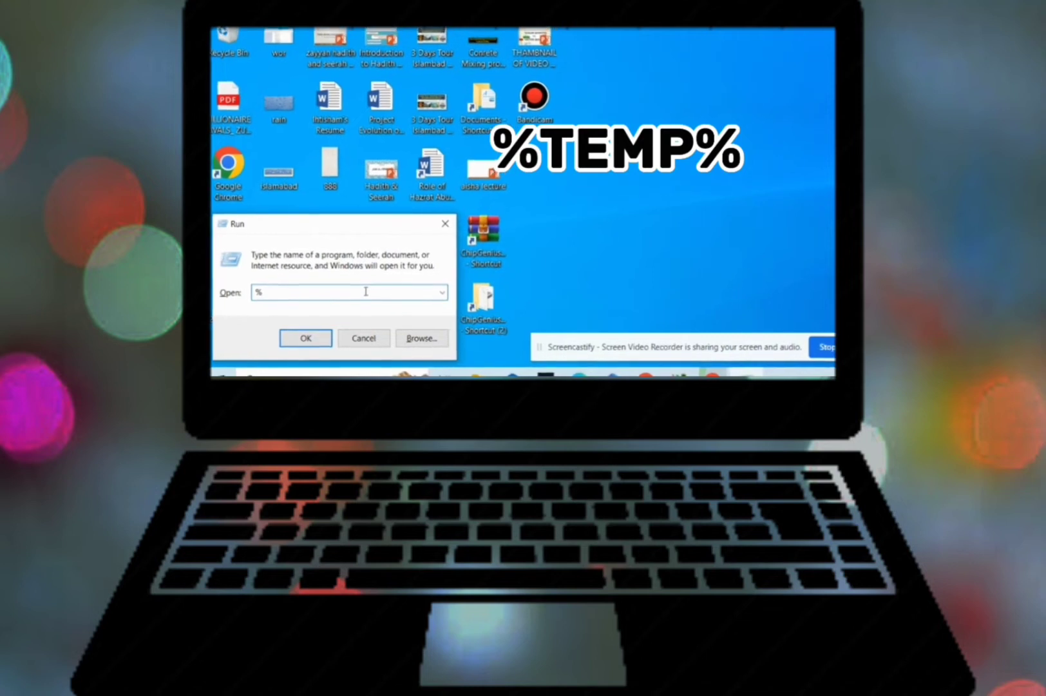
type("TEMP%")
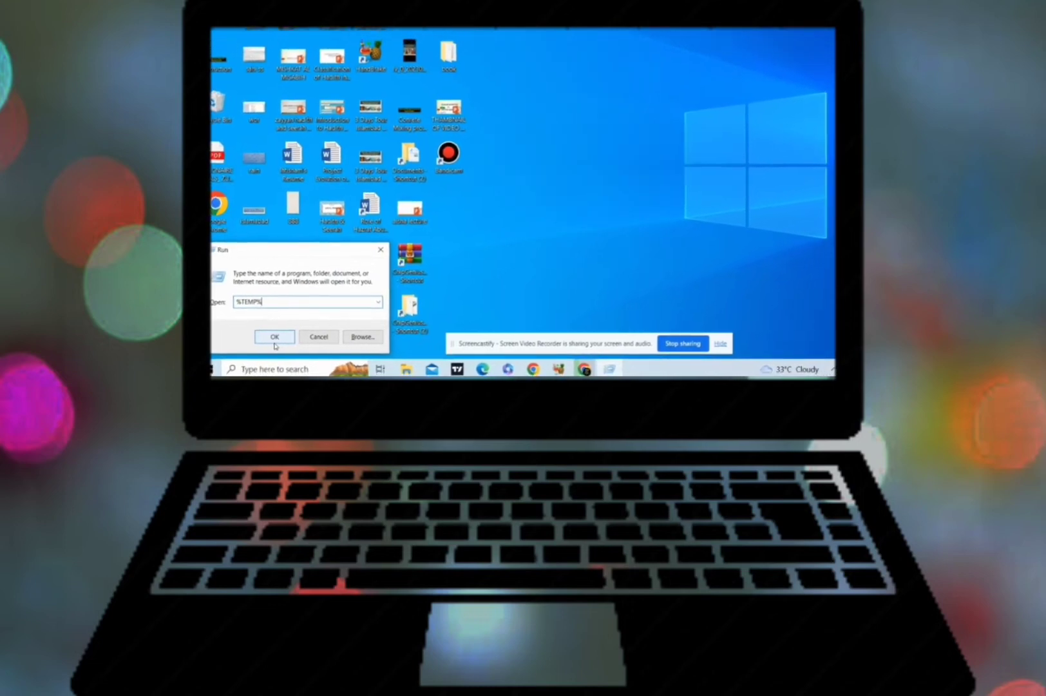
left_click(277, 341)
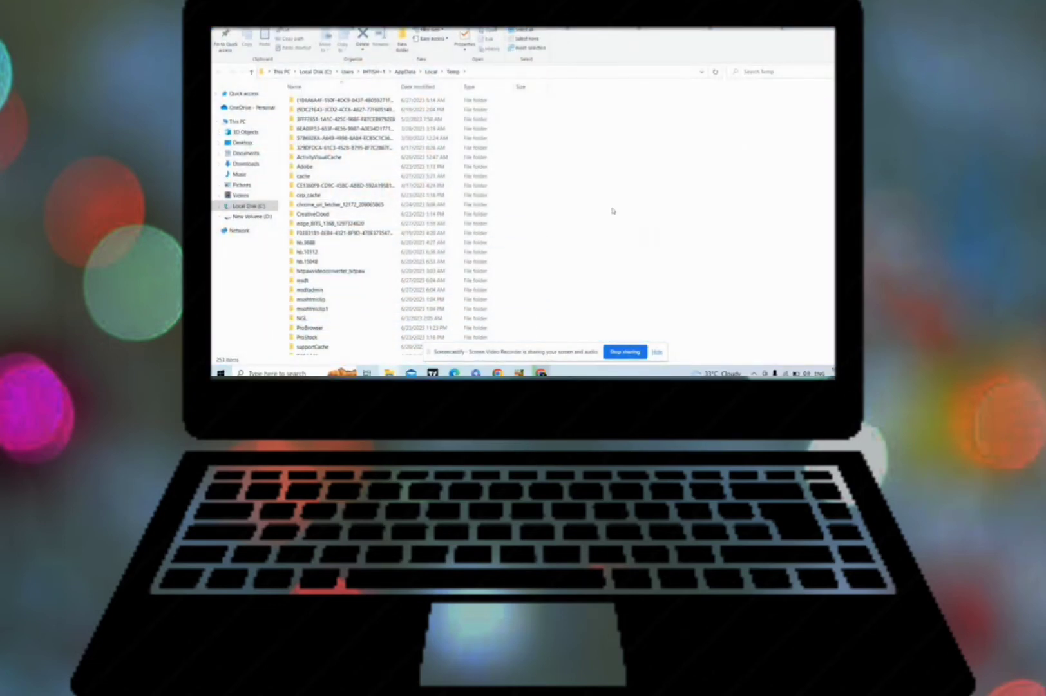
Step: Look through the subfolders and temporary files stored in the Temp folder, from the cache folder down to the CVR files
left_click(498, 179)
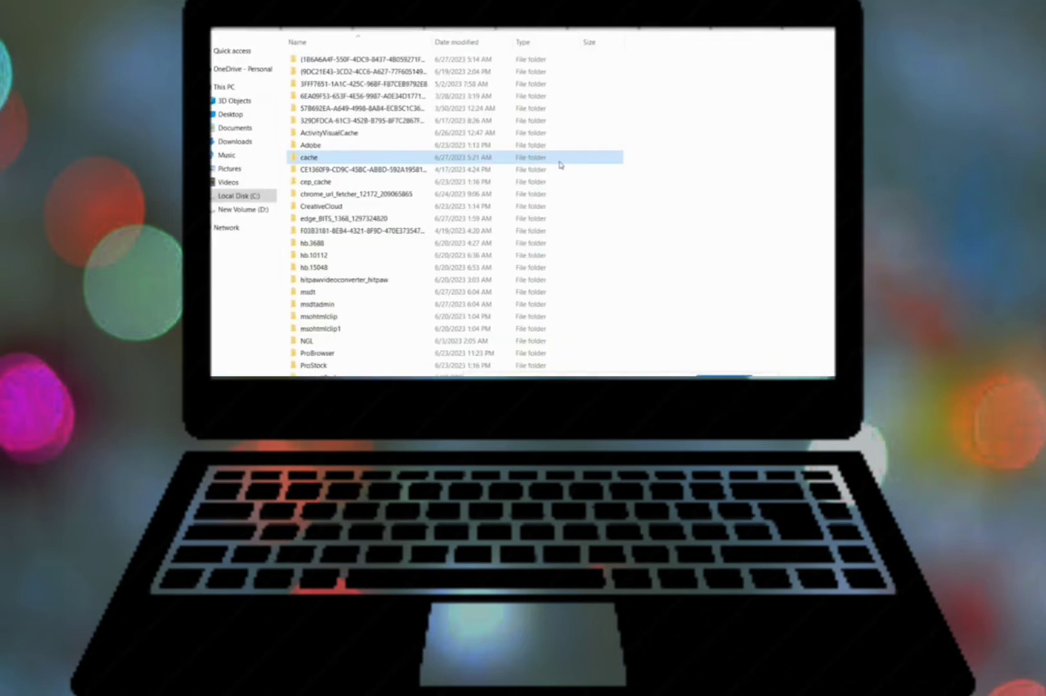
key("Down")
key("Down")
key("Down")
key("Down")
key("Down")
key("Down")
key("Down")
key("Down")
key("Down")
key("Down")
key("Down")
key("Down")
key("Down")
key("Down")
key("Down")
key("Down")
key("Down")
key("Down")
key("Down")
key("Down")
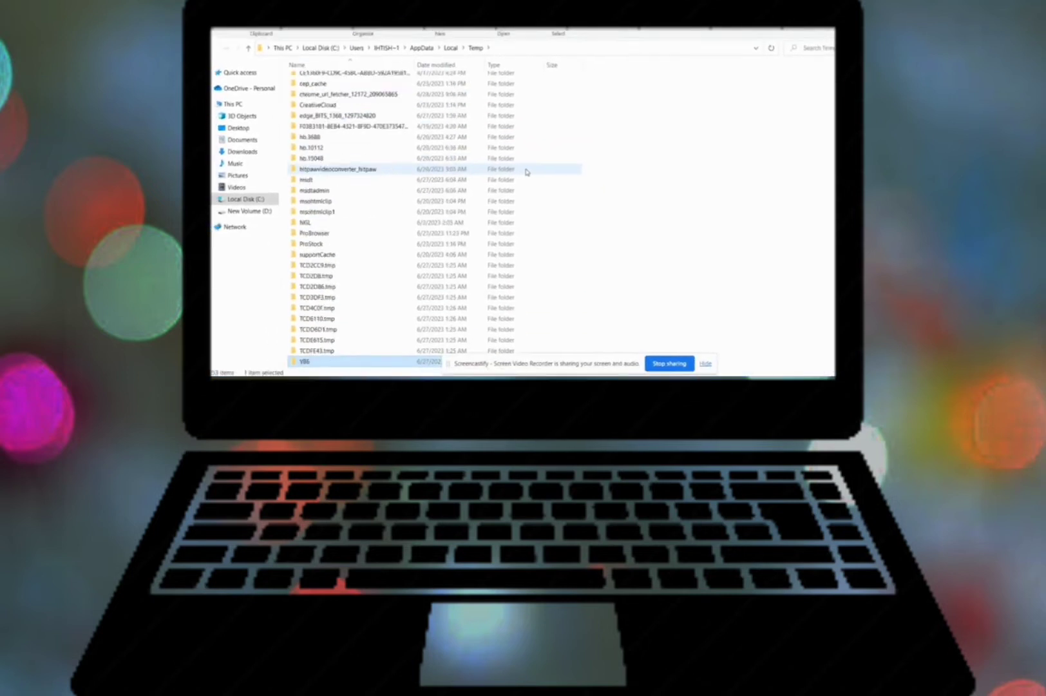
key("Down")
key("Down")
key("Down")
key("Down")
key("Down")
key("Down")
key("Down")
key("Down")
key("Down")
key("Down")
key("Down")
key("Down")
key("Down")
key("Down")
key("Down")
key("Down")
key("Down")
key("Down")
key("Down")
key("Down")
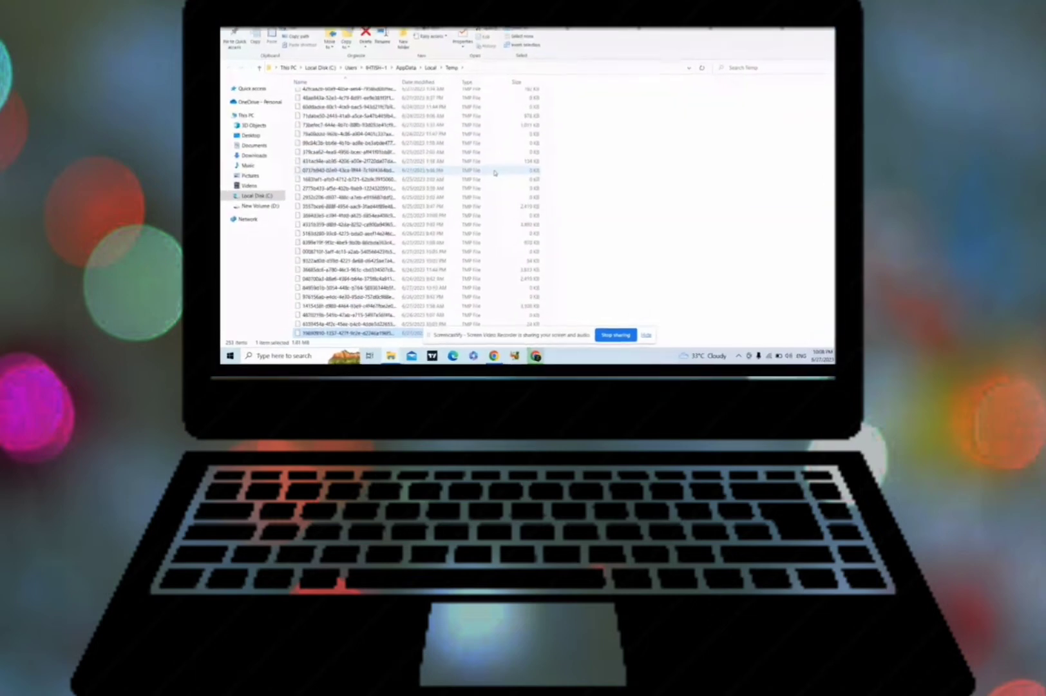
key("Down")
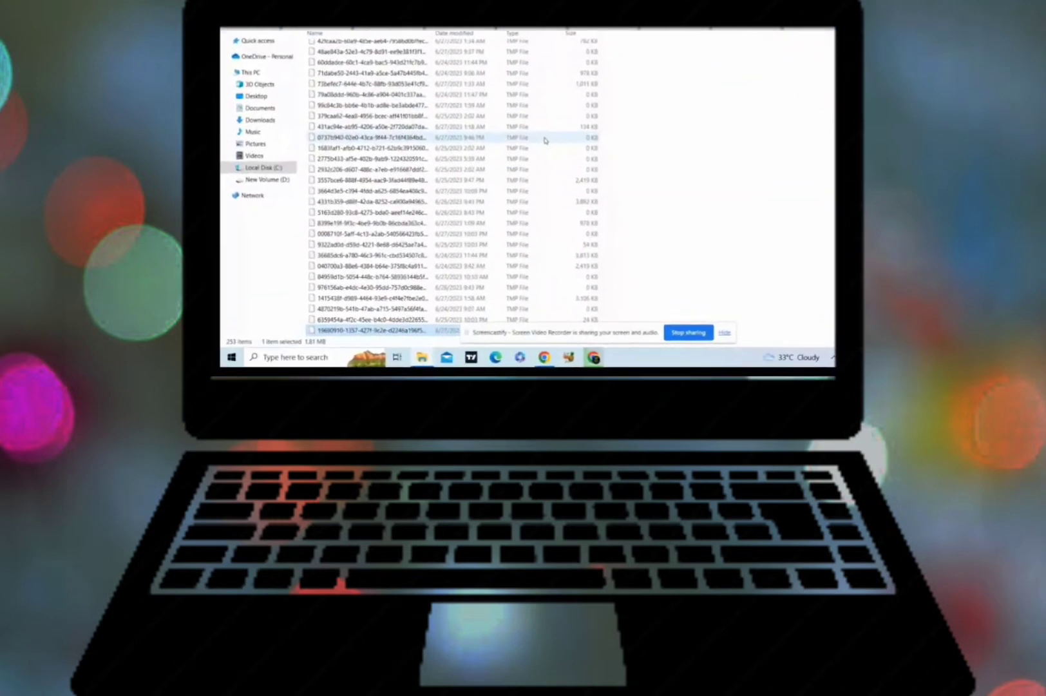
key("Down")
key("Down")
key("Down")
key("Down")
key("Down")
key("Down")
key("Down")
key("Down")
key("Down")
key("Down")
key("Down")
key("Down")
key("Down")
key("Down")
key("Down")
key("Down")
key("Down")
key("Down")
key("Down")
key("Down")
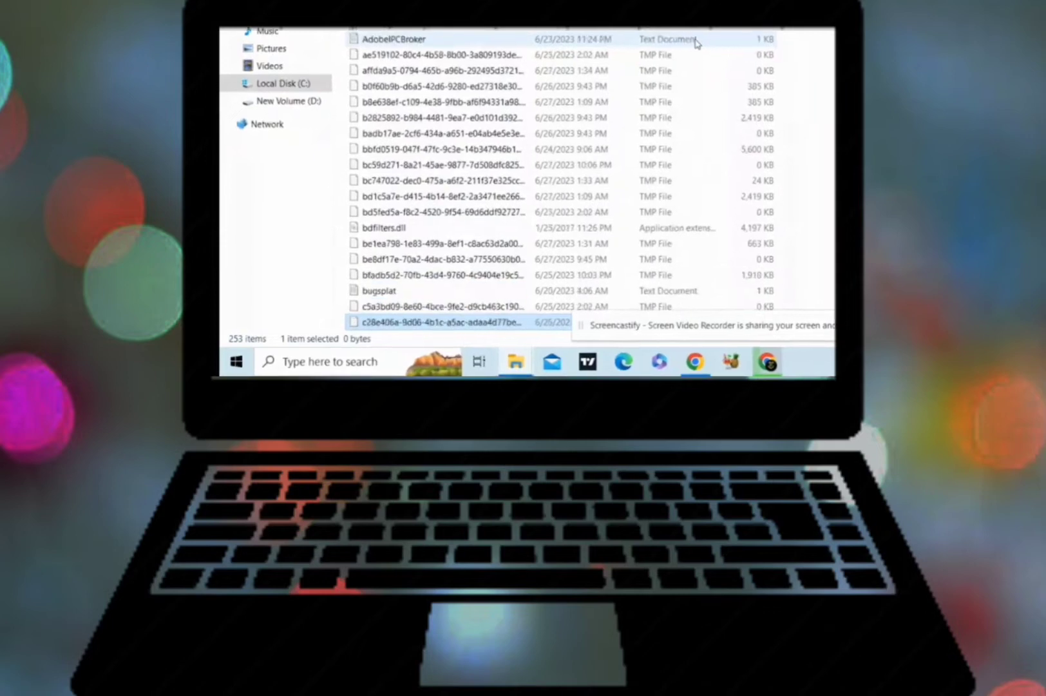
key("Down")
key("Down")
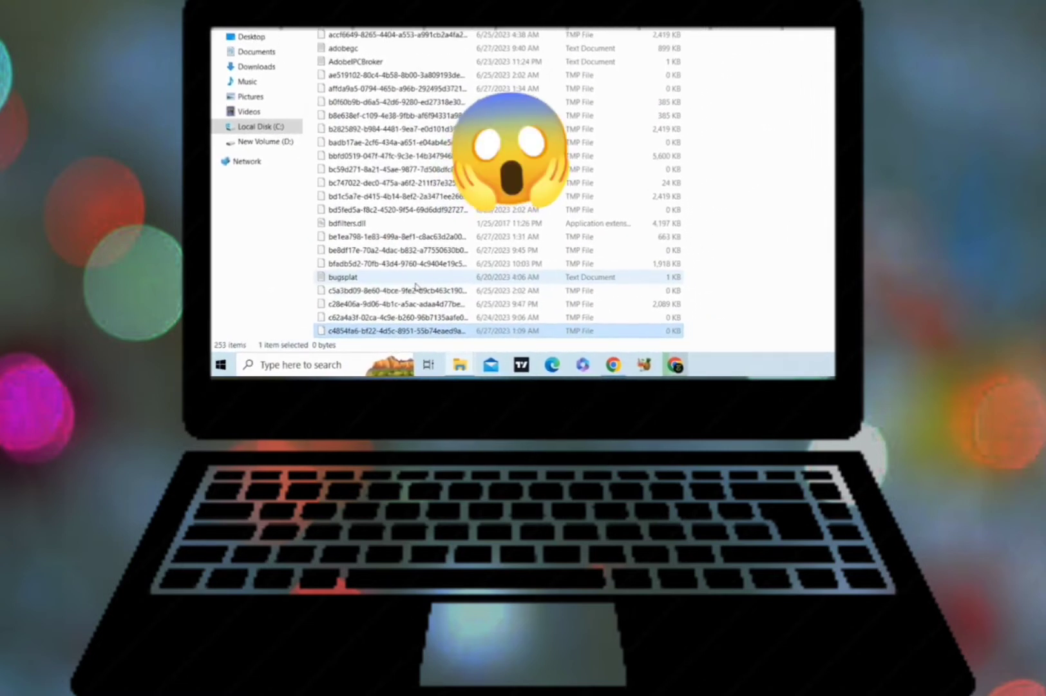
left_click(523, 256)
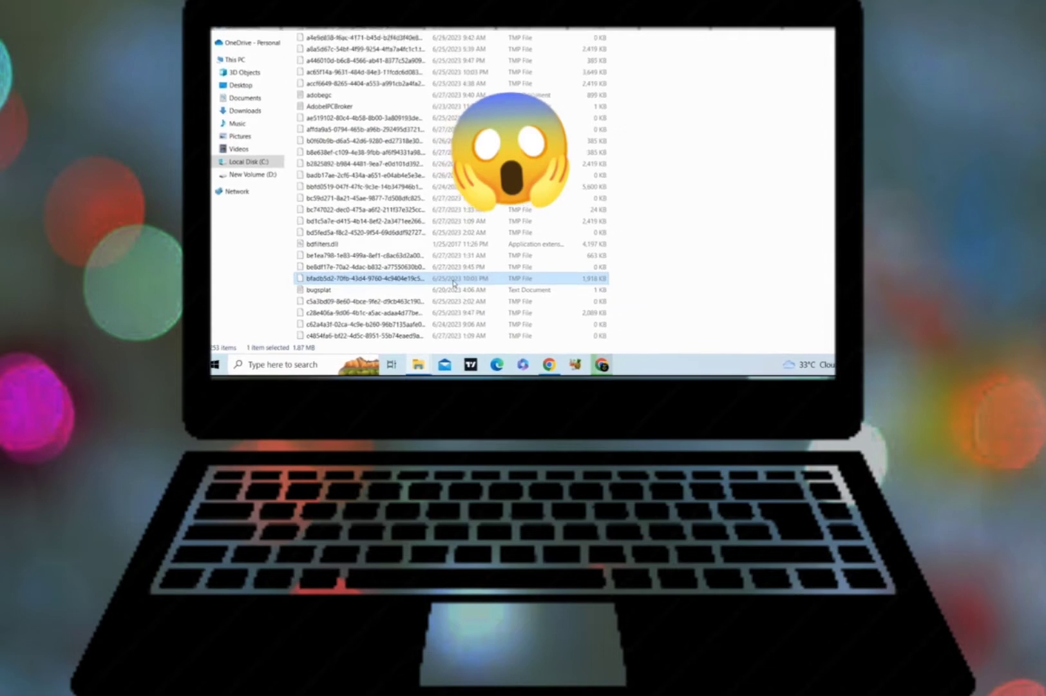
key("Down")
key("Down")
key("Down")
key("Down")
key("Down")
key("Down")
key("Down")
key("Down")
key("Down")
key("Down")
key("Down")
key("Down")
key("Down")
key("Down")
key("Down")
key("Down")
key("Down")
key("Down")
key("Down")
key("Down")
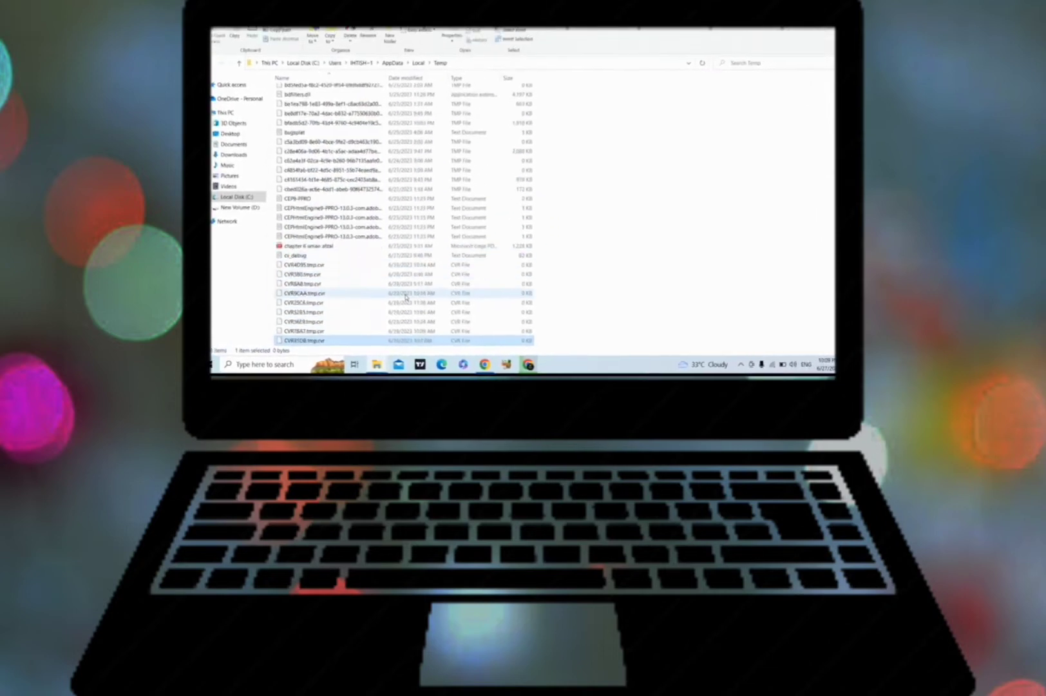
key("Down")
key("Down")
key("Down")
key("Down")
key("Down")
key("Down")
key("Down")
key("Down")
key("Down")
key("Down")
key("Down")
key("Down")
key("Down")
key("Down")
key("Down")
key("Down")
key("Down")
key("Down")
key("Down")
key("Down")
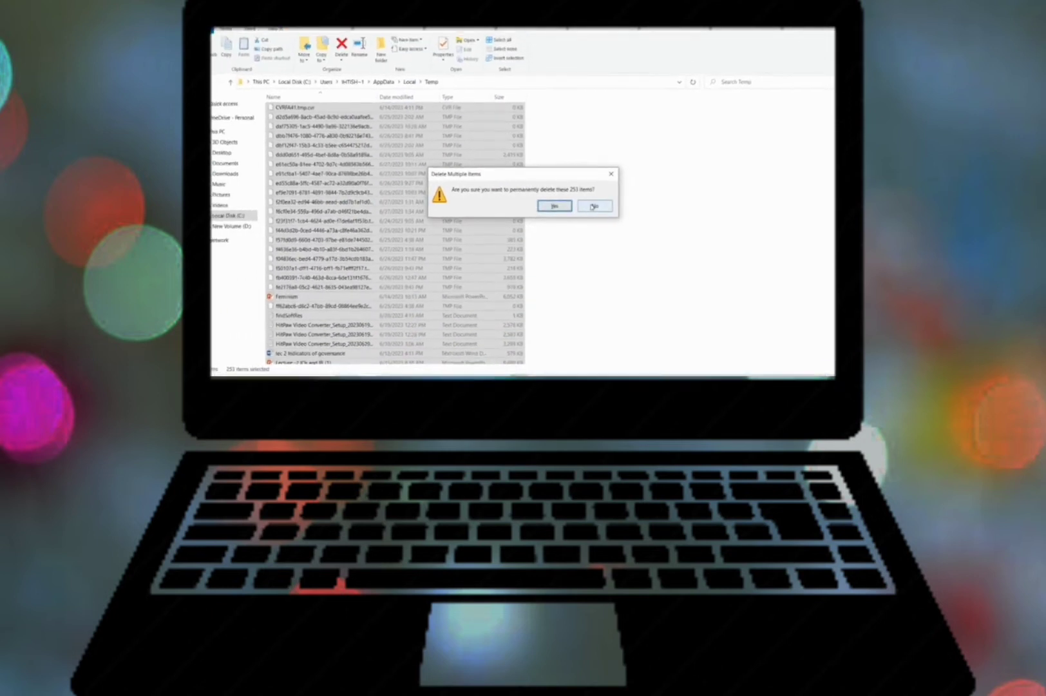
Step: Decline the permanent deletion of all selected Temp items and examine the files further down the list
left_click(594, 206)
key("Down")
key("Down")
key("Down")
key("Down")
key("Down")
key("Down")
key("Down")
key("Down")
key("Down")
key("Down")
key("Down")
key("Down")
key("Down")
key("Down")
key("Down")
key("Down")
key("Down")
key("Down")
key("Down")
key("Down")
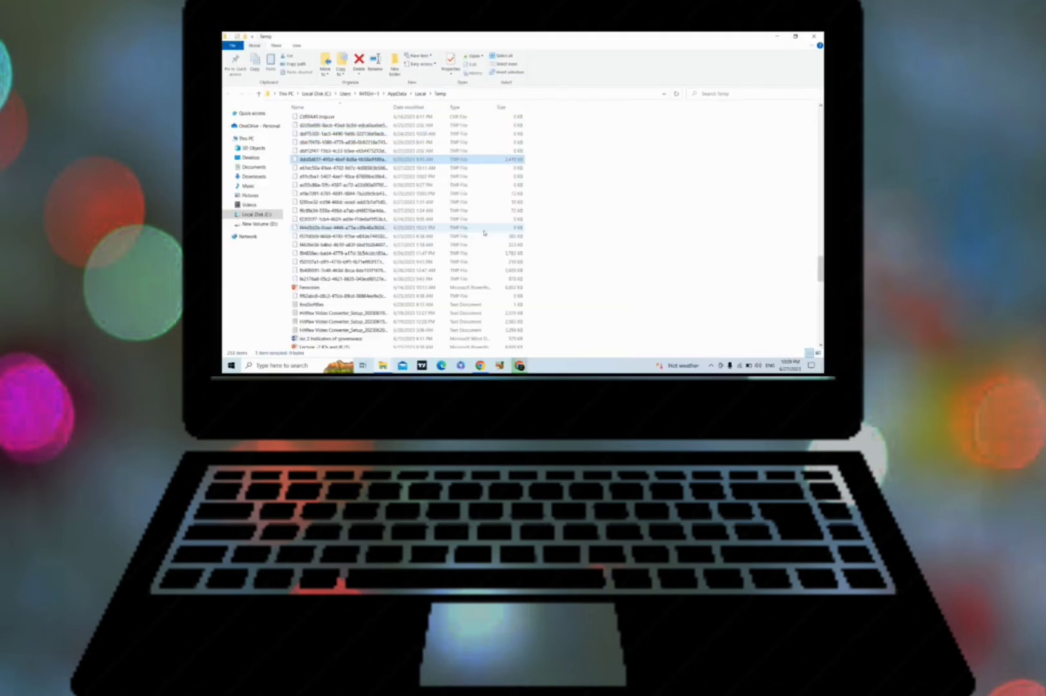
key("Down")
key("Down")
key("Down")
key("Down")
key("Down")
key("Down")
key("Down")
key("Down")
key("Down")
key("Down")
key("Down")
key("Down")
key("Down")
key("Down")
key("Down")
key("Down")
key("Down")
key("Down")
key("Down")
key("Down")
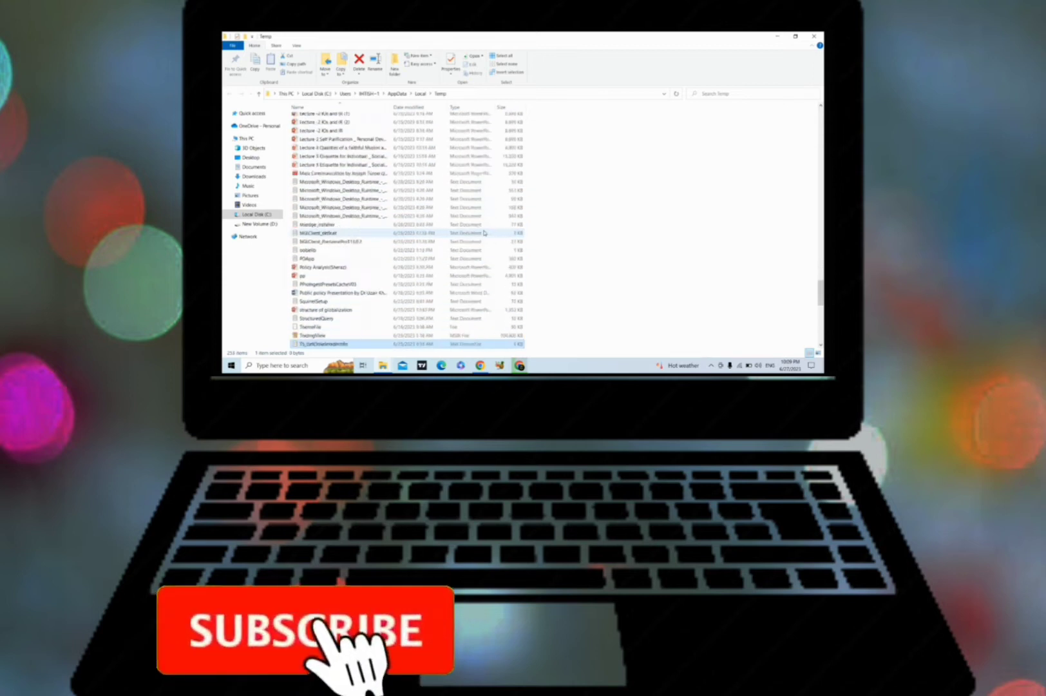
Step: Look through the text documents, presentations and TMP files in the lower part of the Temp folder
key("Up")
key("Up")
key("Up")
key("Up")
key("Up")
key("Up")
key("Up")
key("Up")
key("Up")
key("Up")
key("Up")
key("Up")
key("Up")
key("Up")
key("Up")
key("Up")
key("Up")
key("Up")
key("Up")
key("Up")
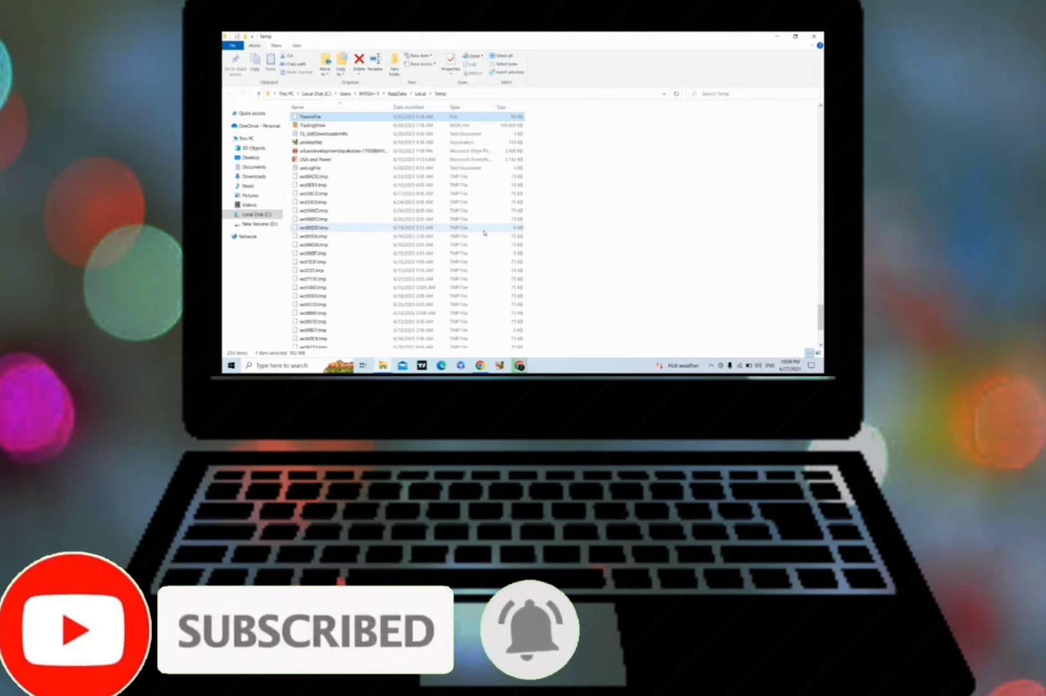
key("Down")
key("Down")
key("Down")
key("Down")
key("Down")
key("Down")
key("Down")
key("Down")
key("Down")
key("Down")
key("Down")
key("Down")
key("Down")
key("Down")
key("Down")
key("Down")
key("Down")
key("Down")
key("Down")
key("Down")
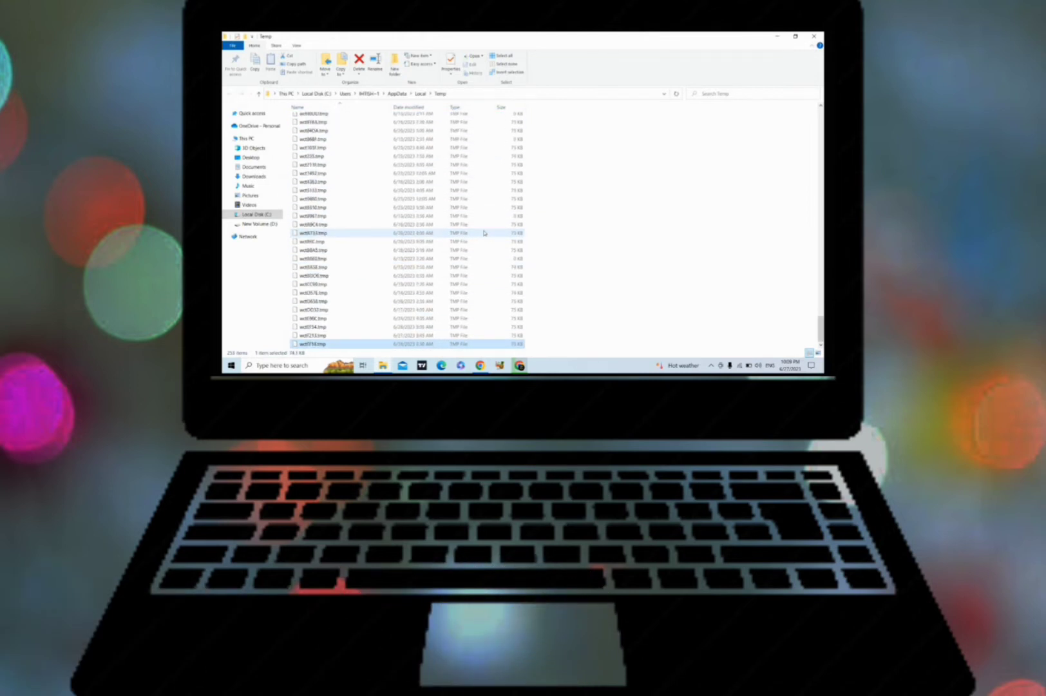
key("Up")
key("Up")
key("Up")
key("Up")
key("Up")
key("Up")
key("Up")
key("Up")
key("Up")
key("Up")
key("Up")
key("Up")
key("Up")
key("Up")
key("Up")
key("Up")
key("Up")
key("Up")
key("Up")
key("Up")
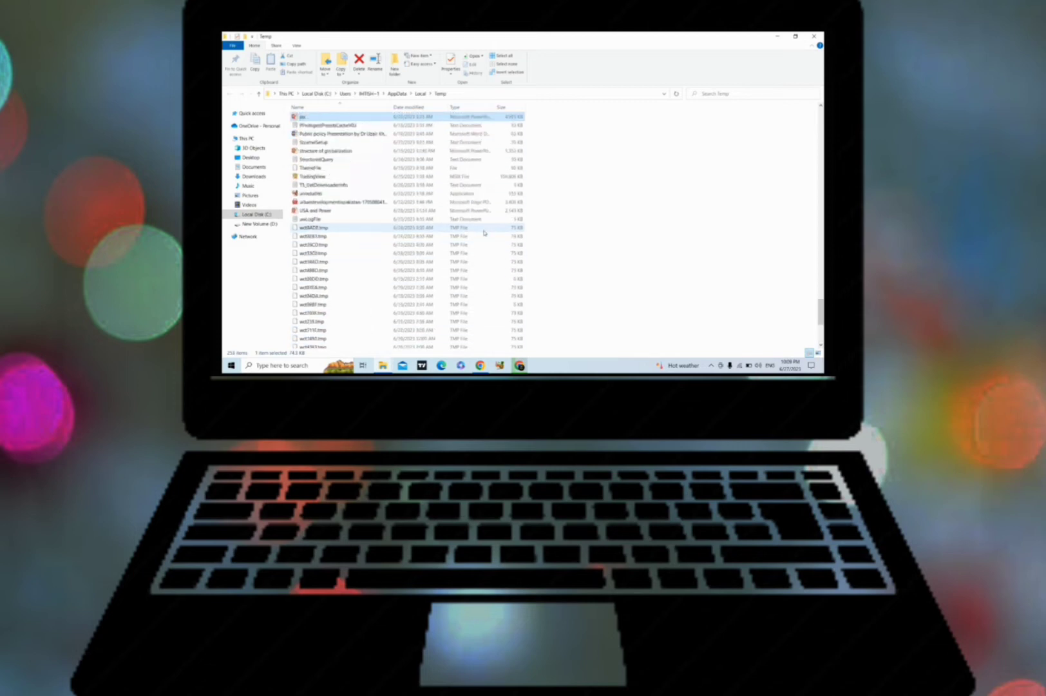
key("Up")
key("Up")
key("Up")
key("Up")
key("Up")
key("Up")
key("Up")
key("Up")
key("Up")
key("Up")
key("Up")
key("Up")
key("Up")
key("Up")
key("Up")
key("Up")
key("Up")
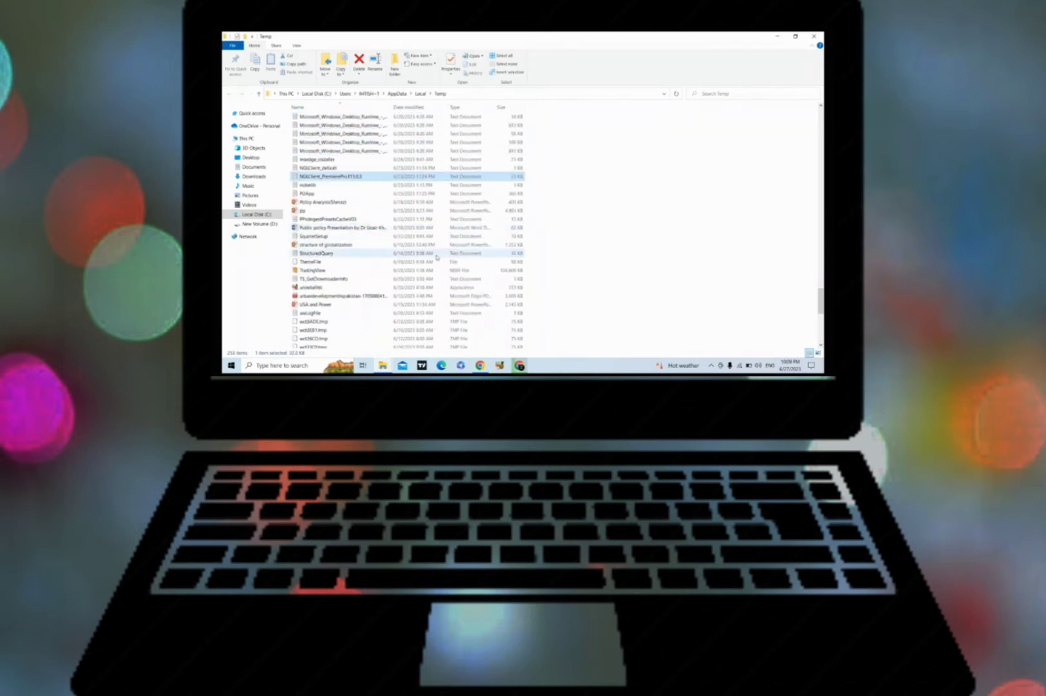
Step: Check individual document, presentation and application files in the Temp folder, such as USA and Power and pp, and close the folder
left_click(310, 297)
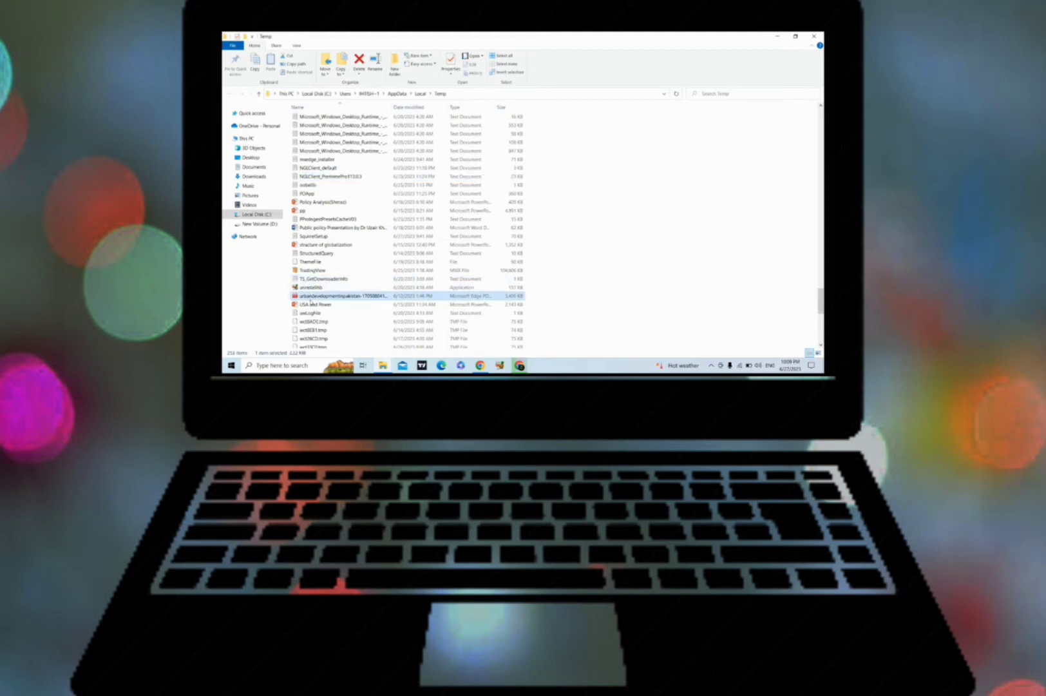
left_click(311, 306)
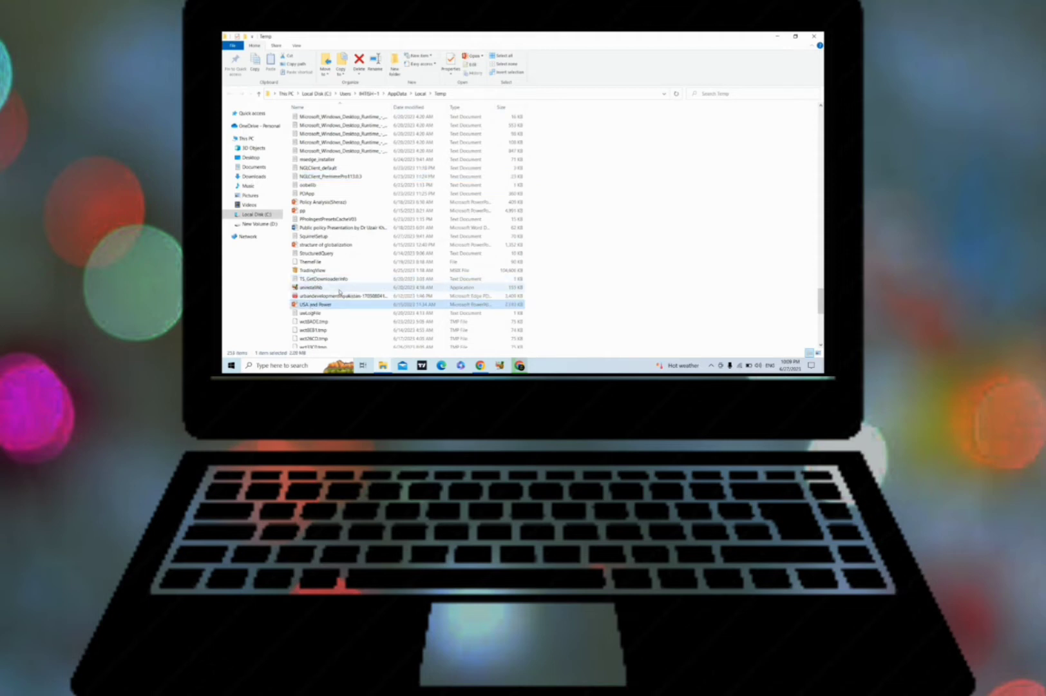
left_click(340, 288)
left_click(322, 245)
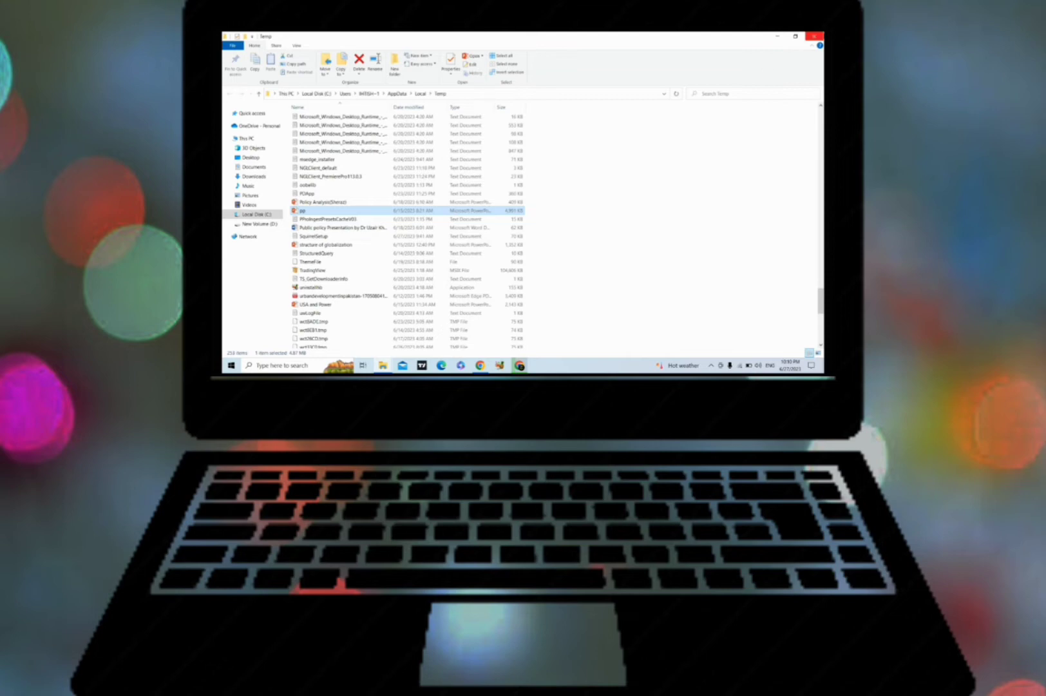
left_click(815, 37)
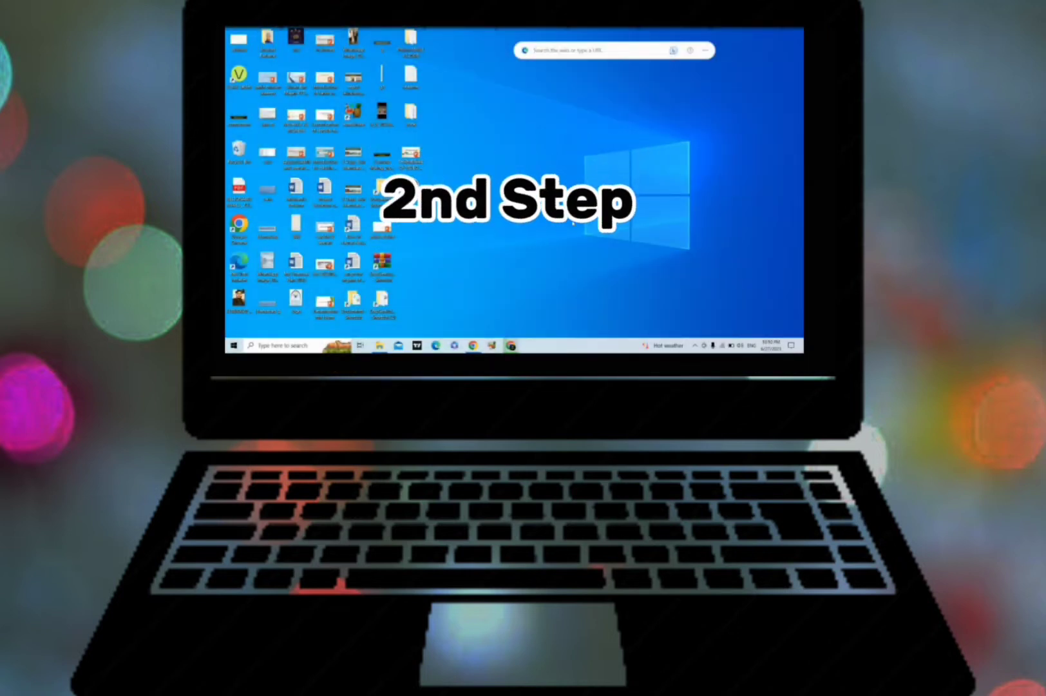
Step: Open the Check for updates settings through a Windows search, resume the paused updates and minimize the Settings window
key("super")
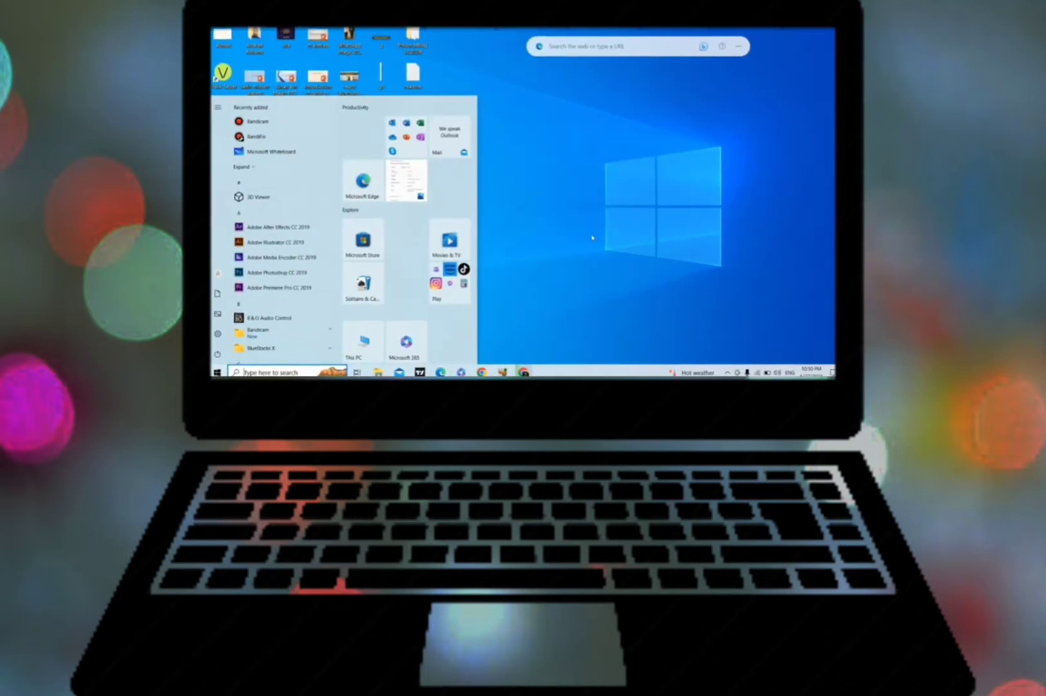
type("UPDA")
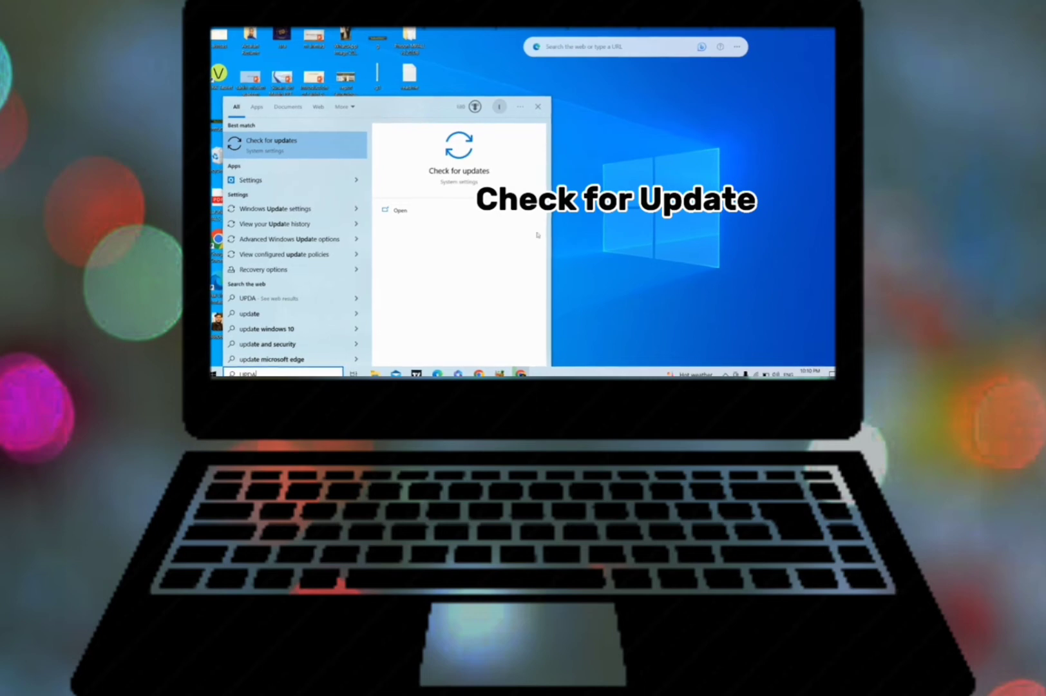
left_click(327, 157)
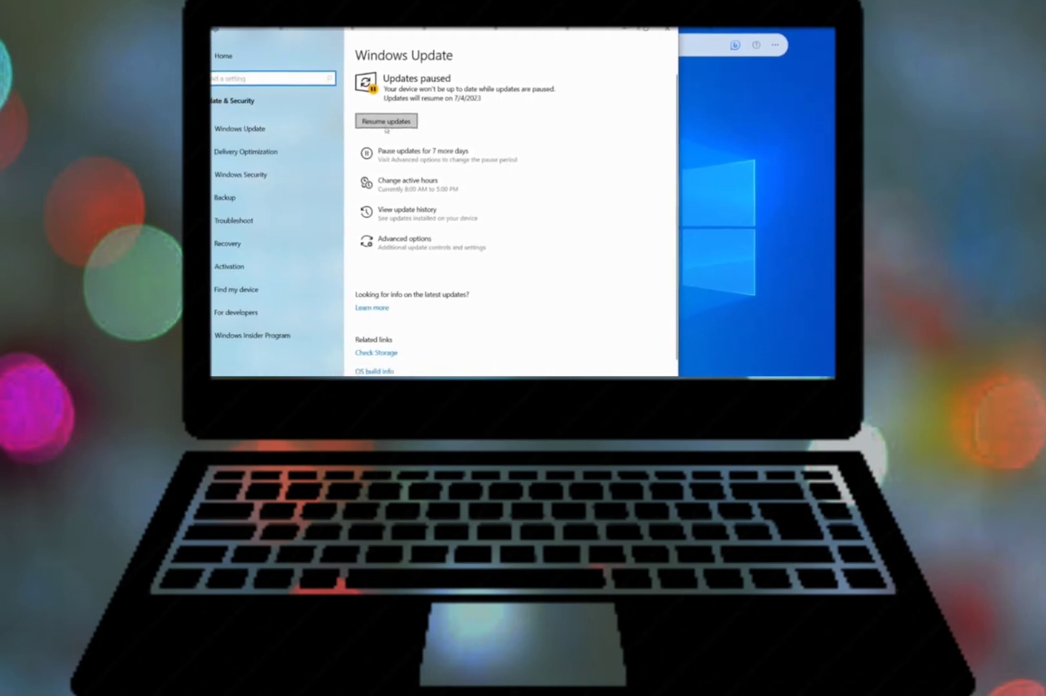
left_click(387, 127)
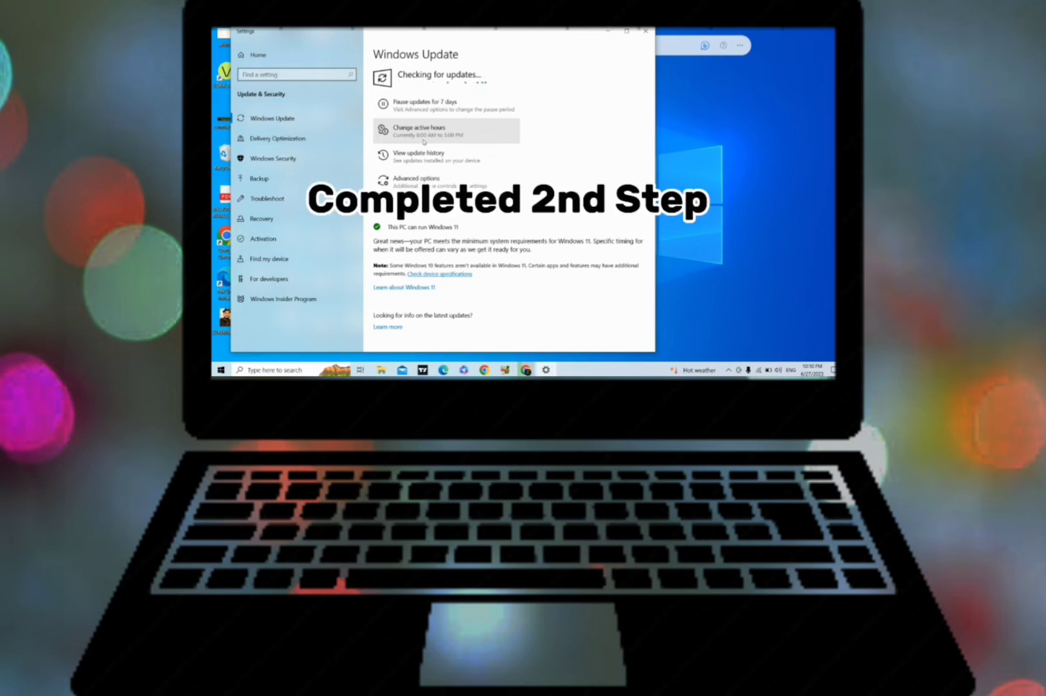
left_click(609, 33)
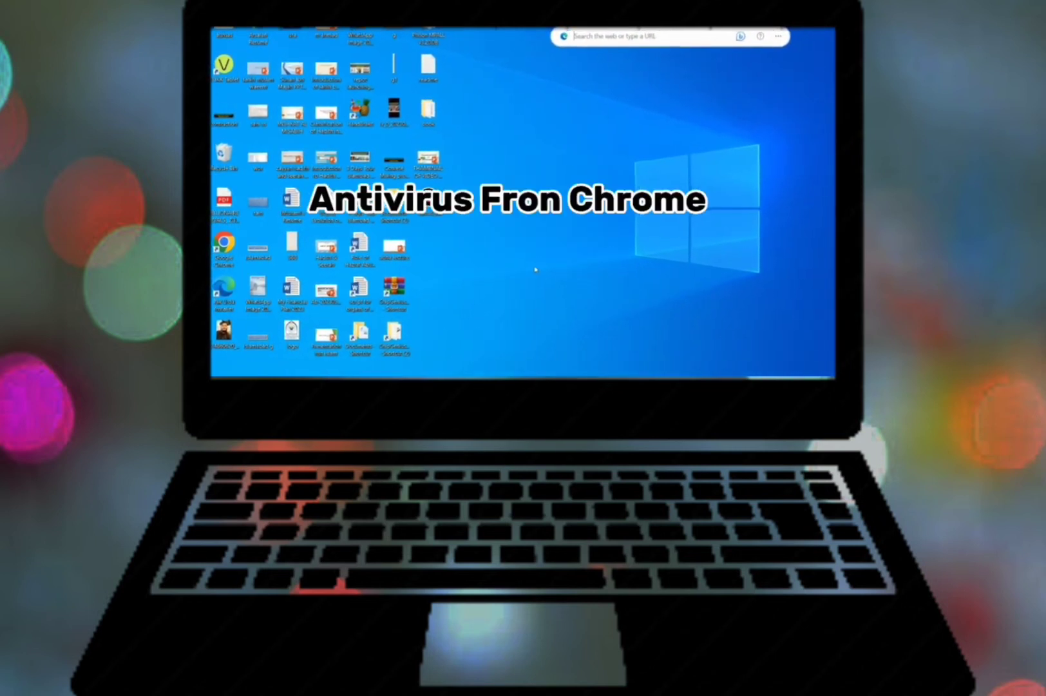
Step: Search Windows for "pc" and open This PC
key("super")
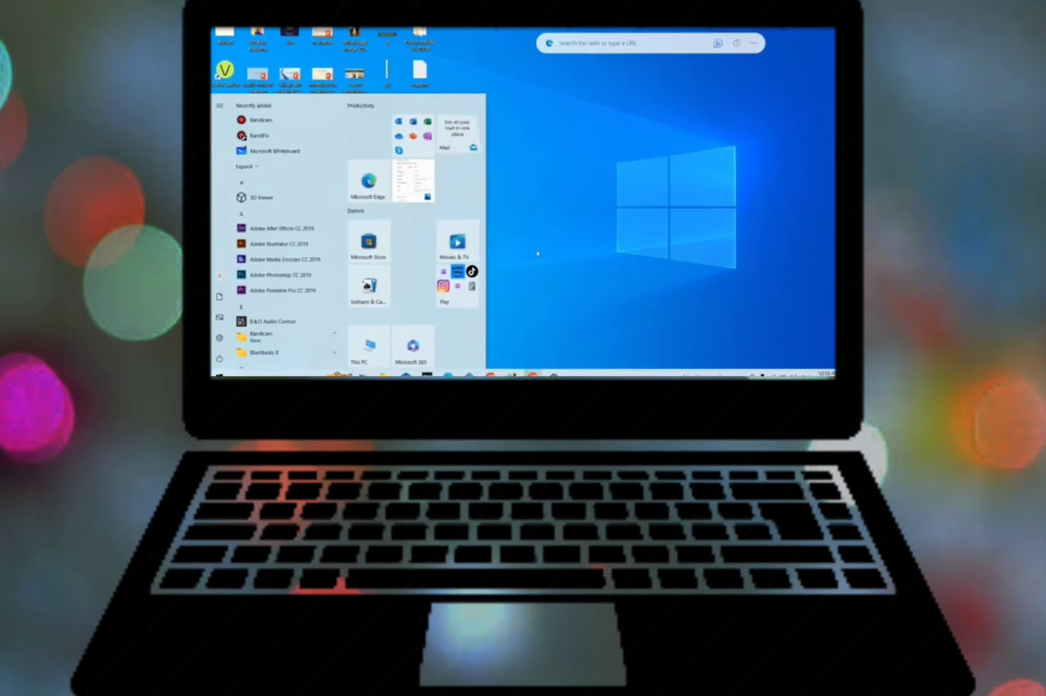
left_click(546, 255)
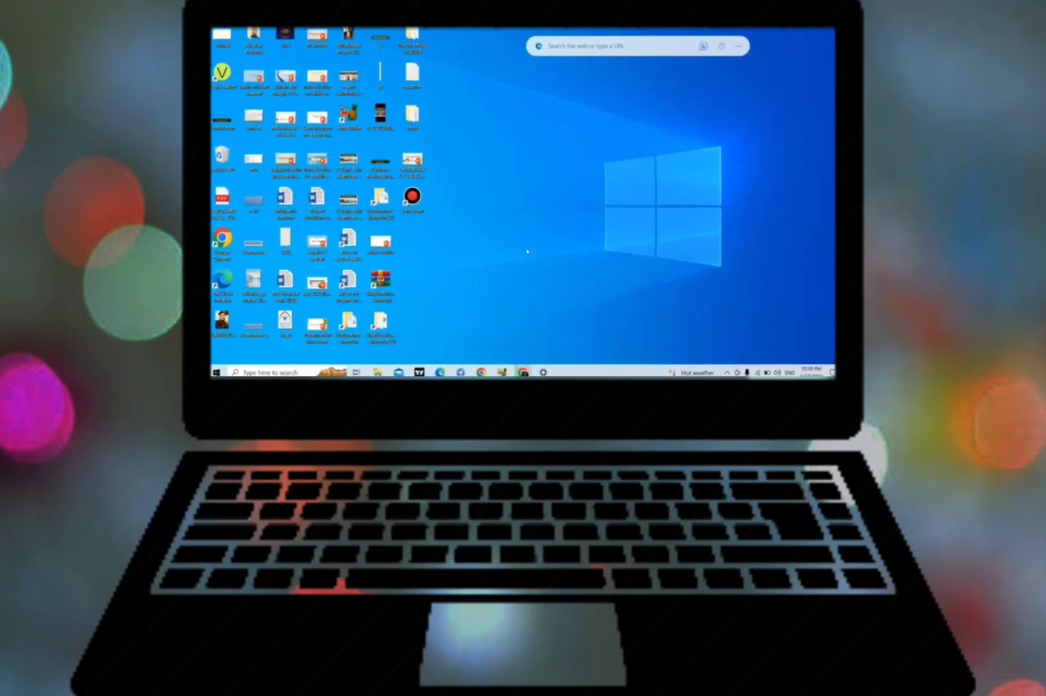
key("super")
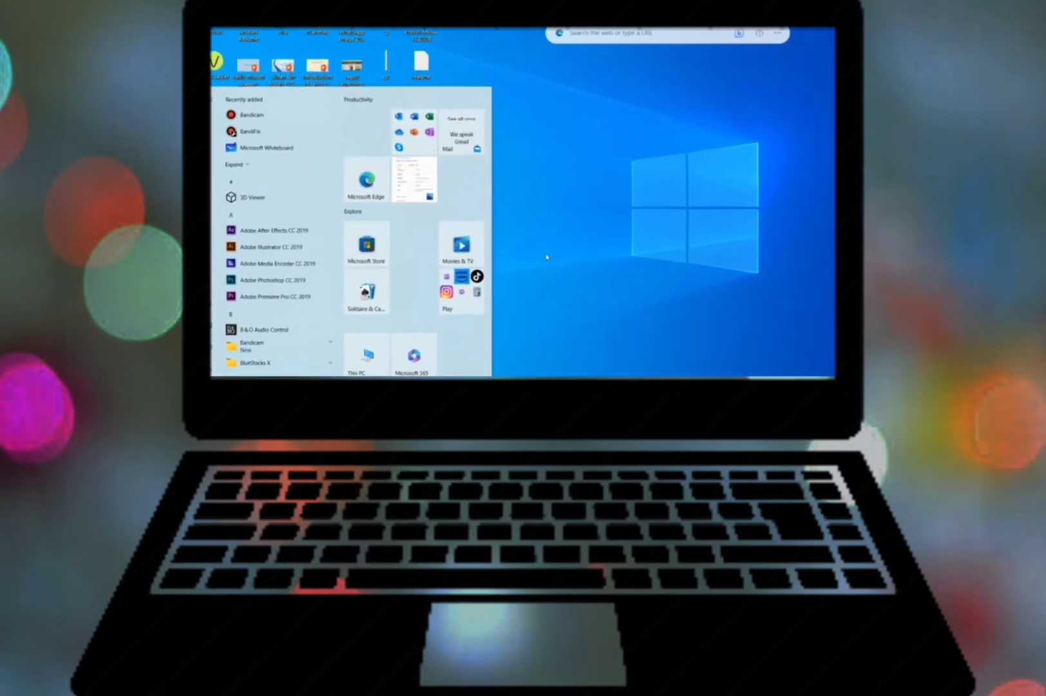
type("pc")
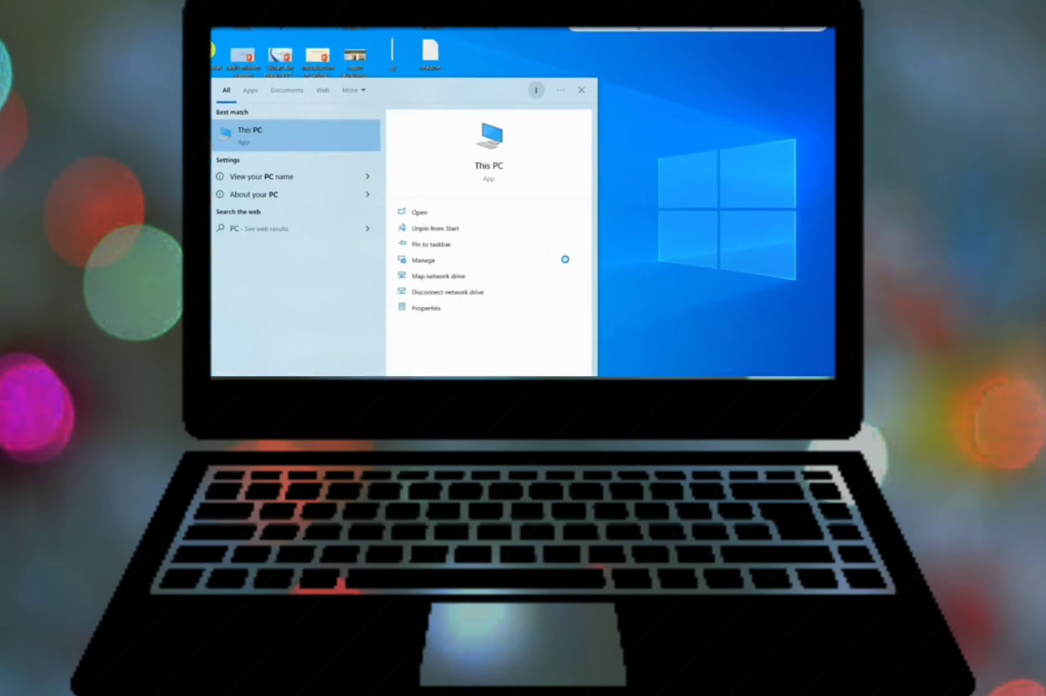
key("Return")
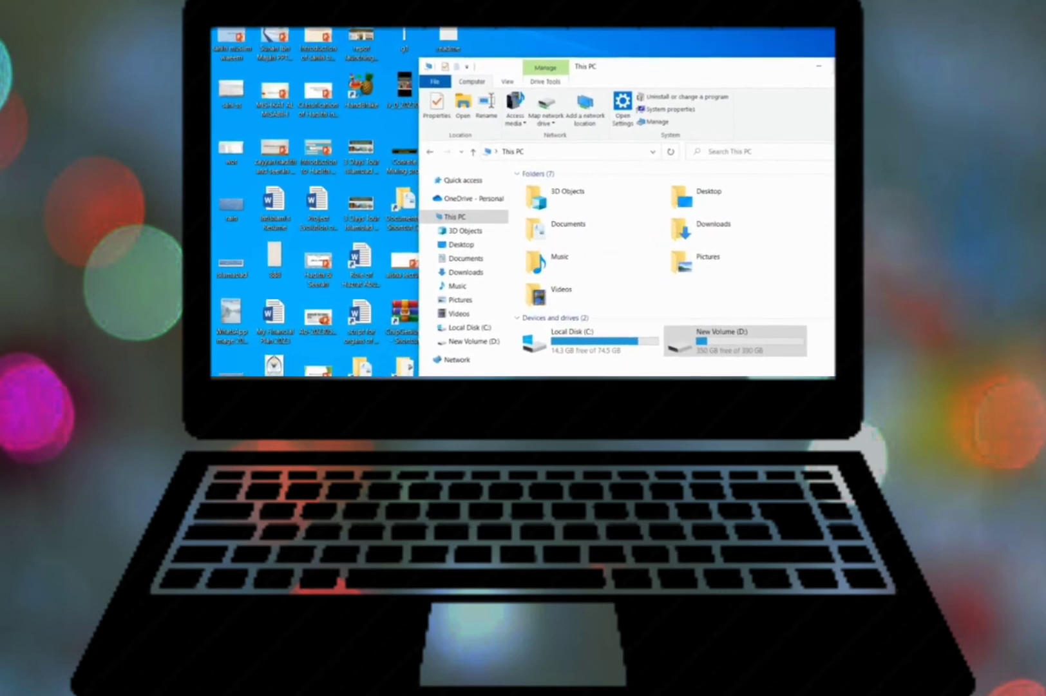
Step: Open the properties of New Volume (D:) and start Disk Cleanup for that drive
left_click(732, 85)
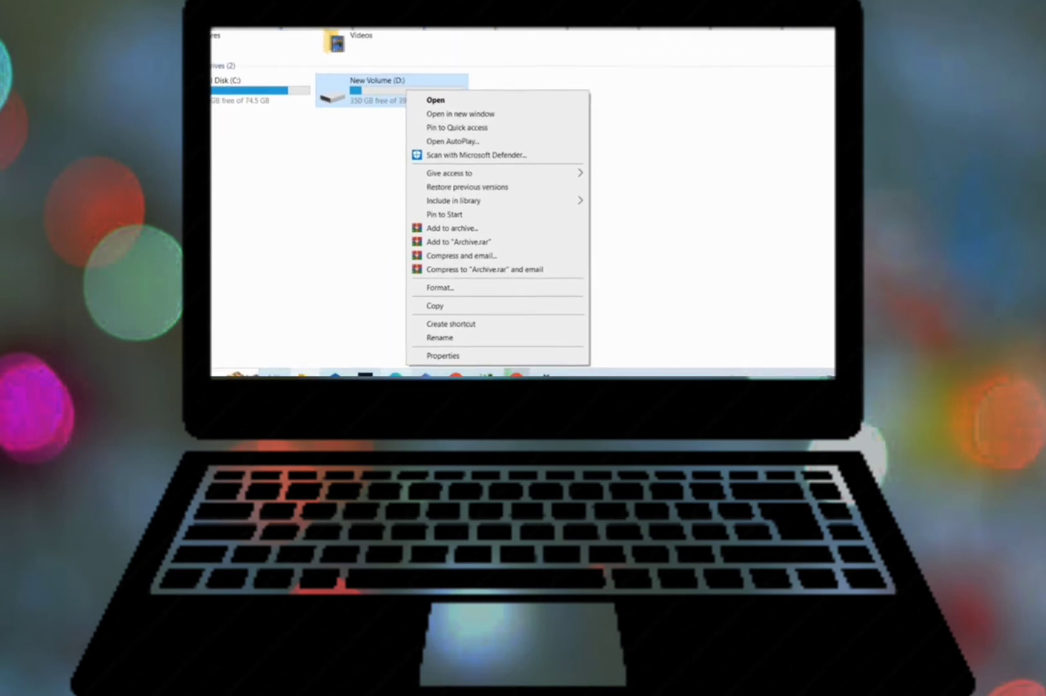
left_click(466, 351)
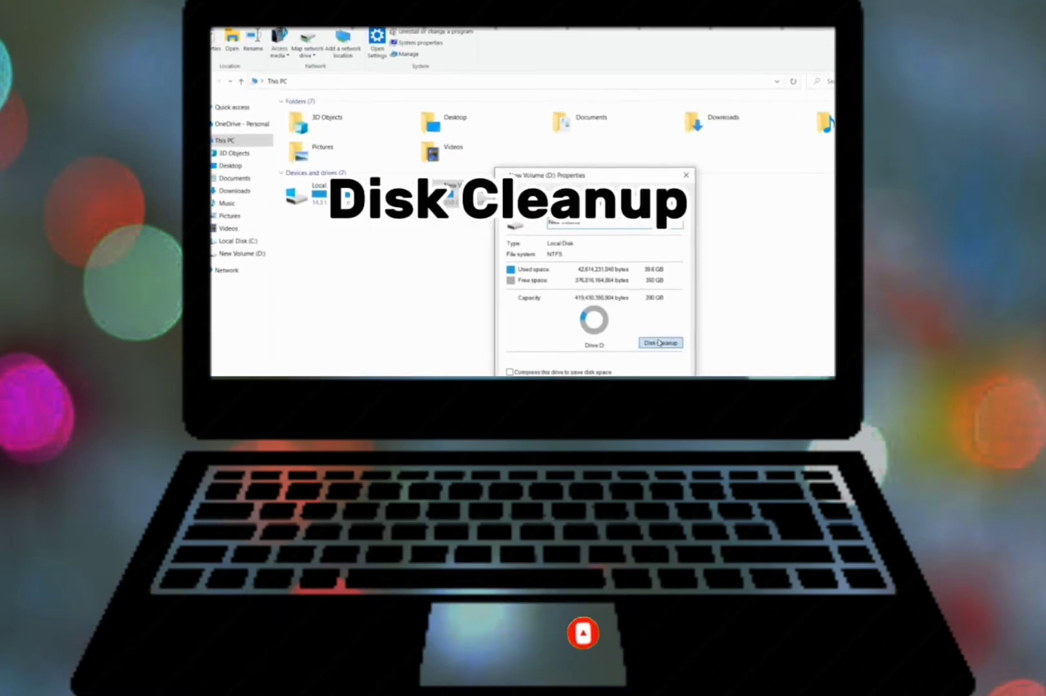
left_click(588, 305)
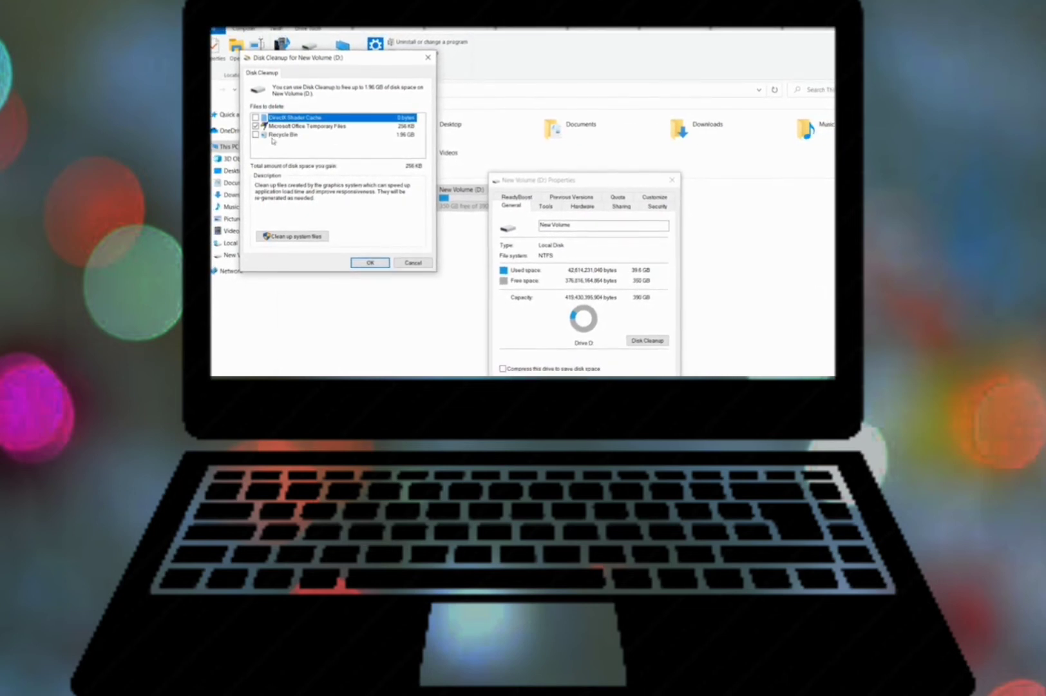
Step: Include system files in the D: cleanup, permanently delete the Microsoft Office Temporary Files and close the drive's properties
left_click(287, 225)
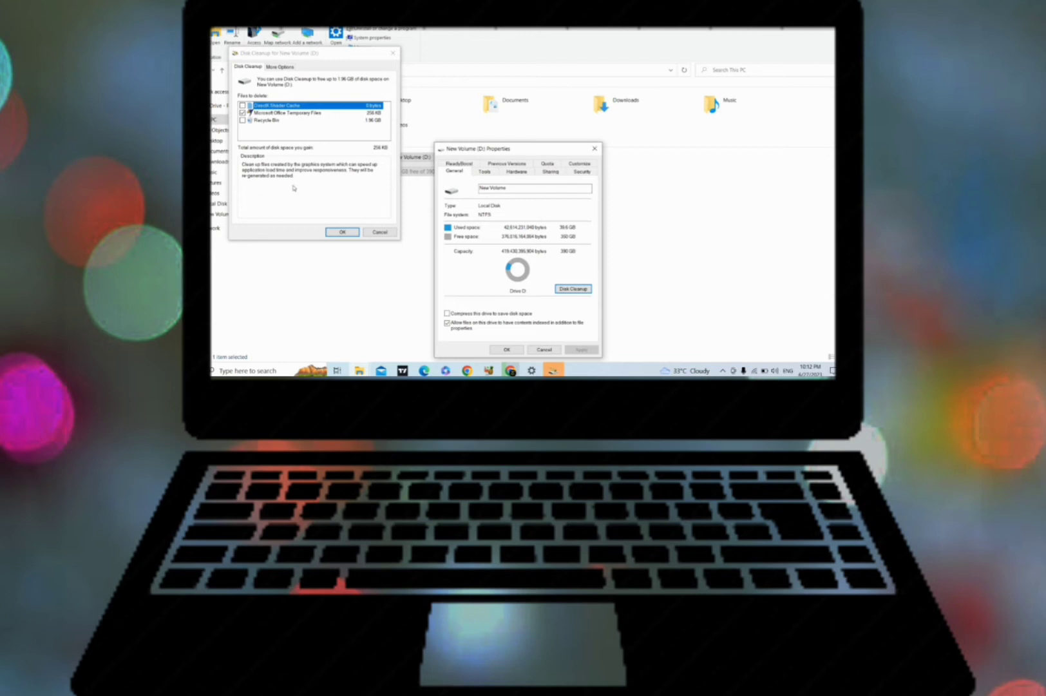
left_click(343, 232)
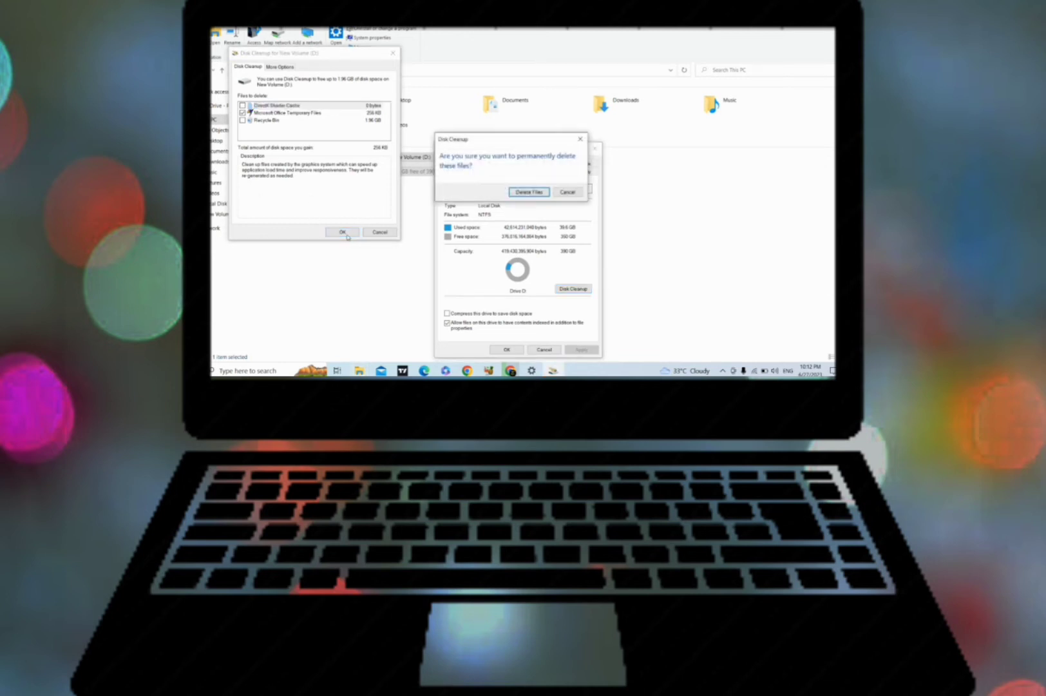
left_click(518, 193)
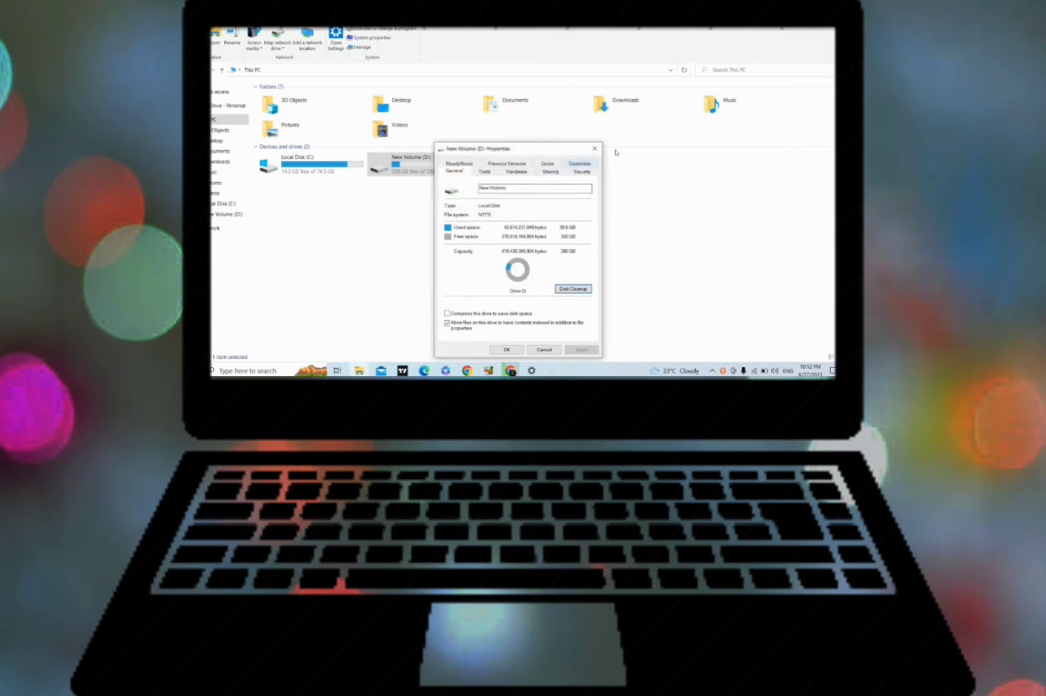
left_click(595, 149)
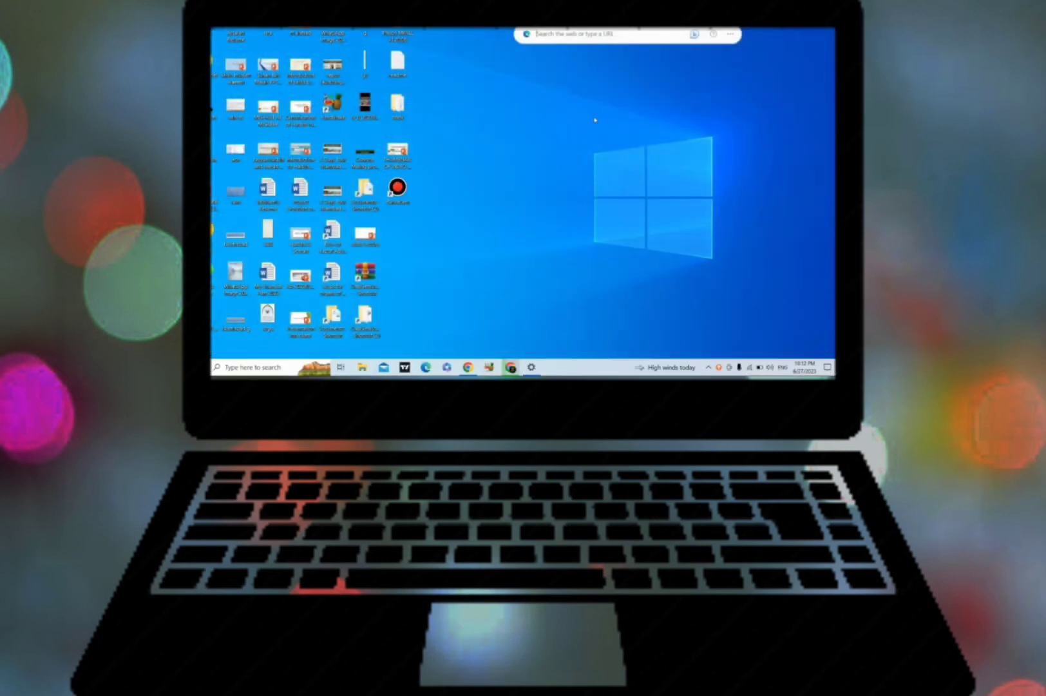
key("alt+F4")
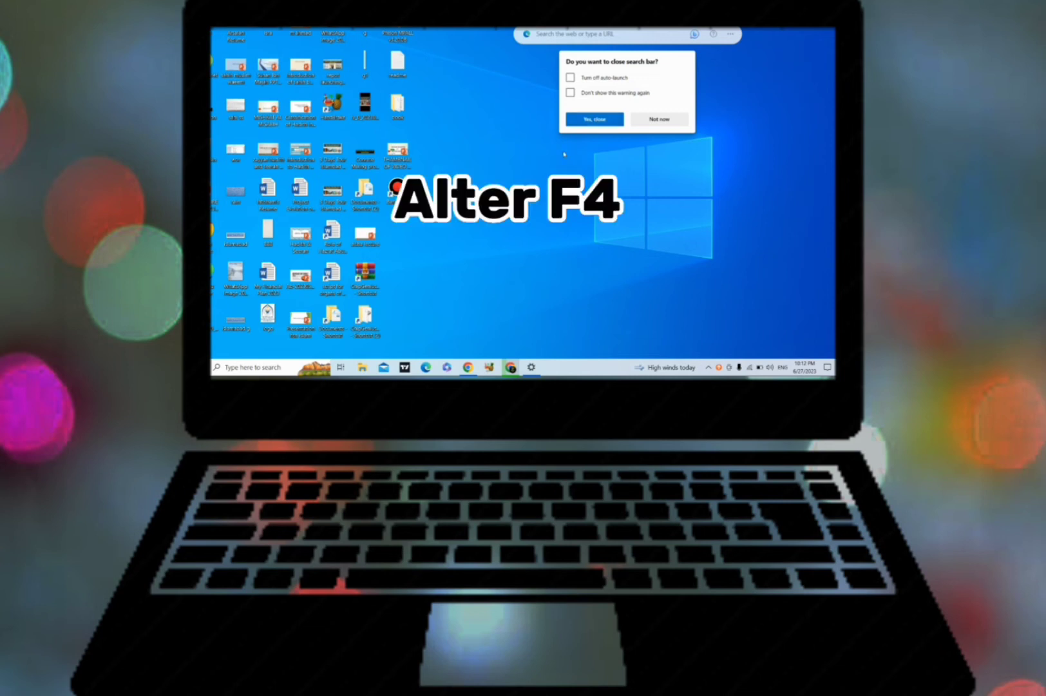
left_click(647, 122)
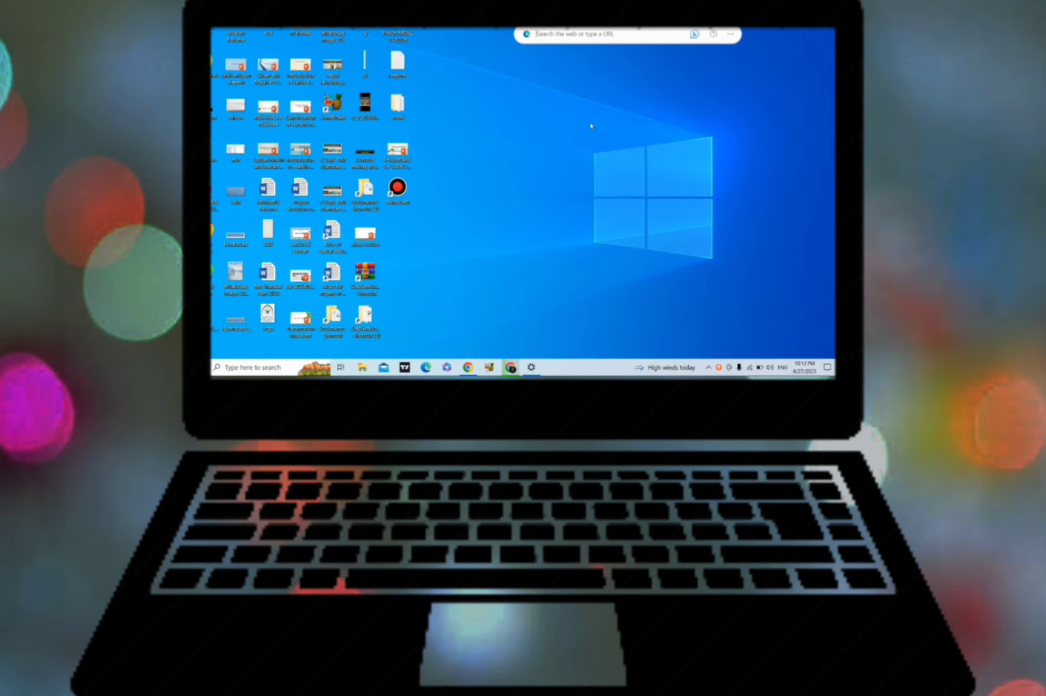
key("super")
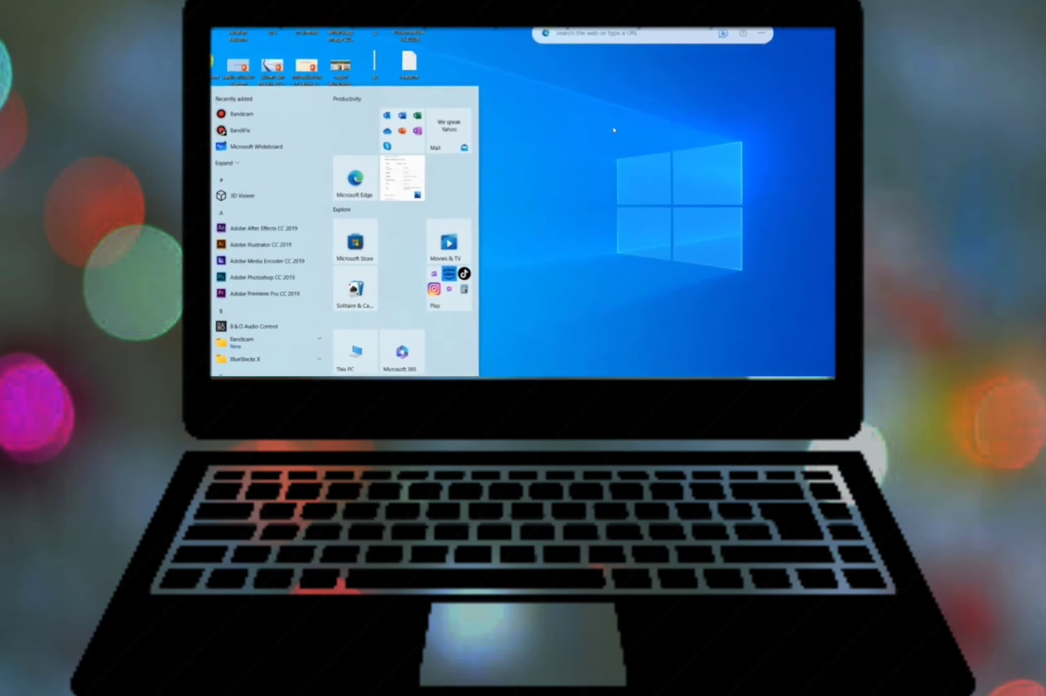
key("super")
Step: Find Task Manager through the Windows search and open it
key("super")
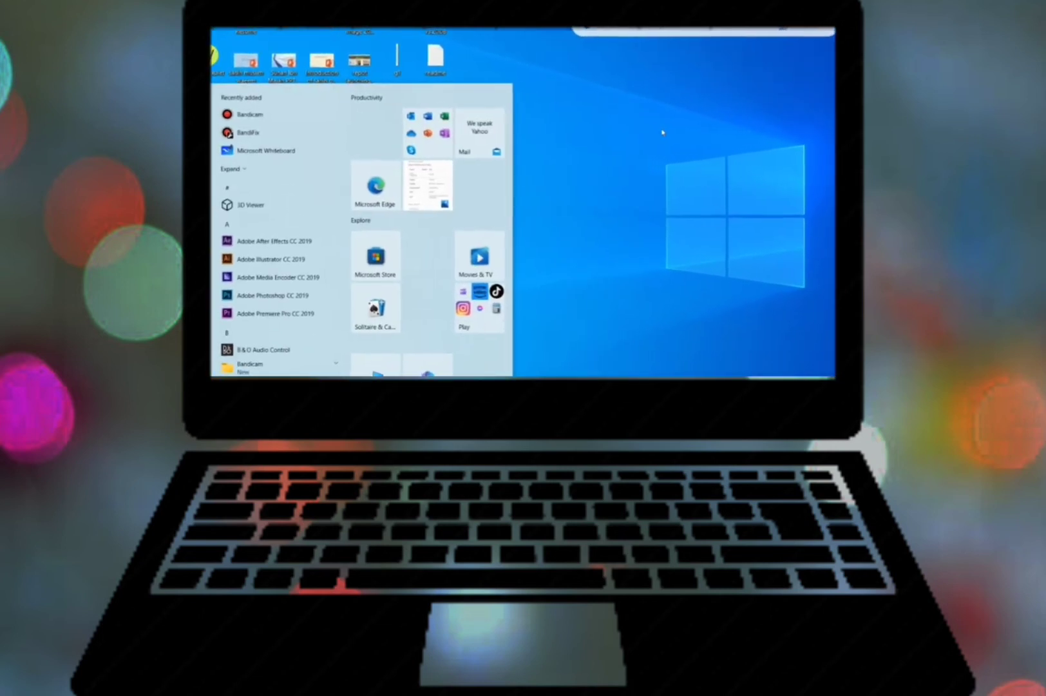
type("taSK MANAG")
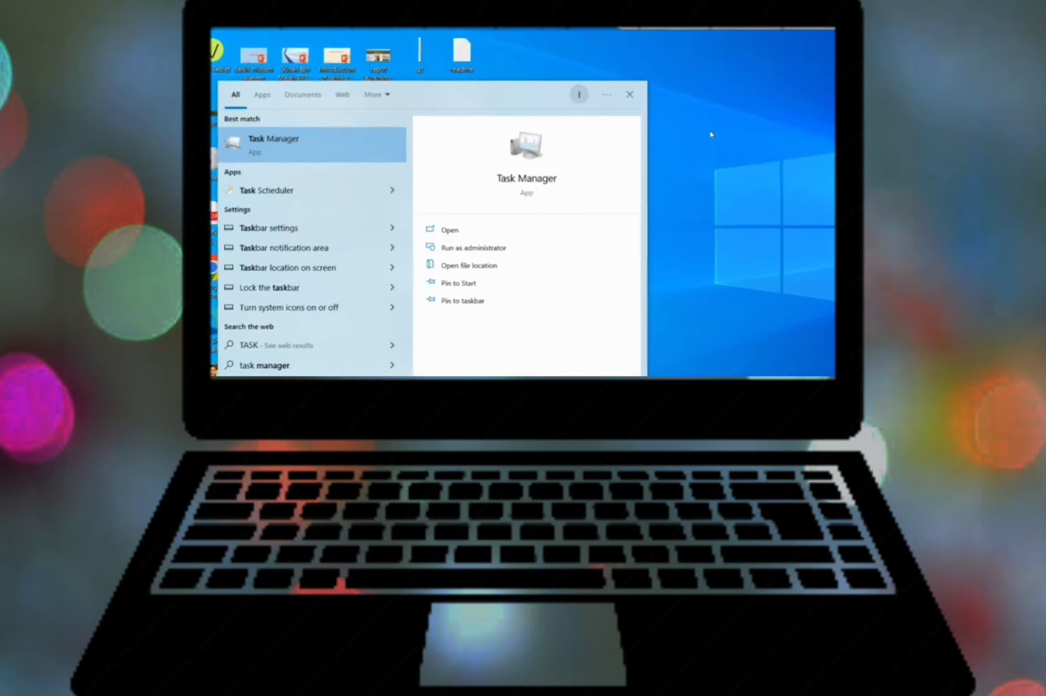
key("Return")
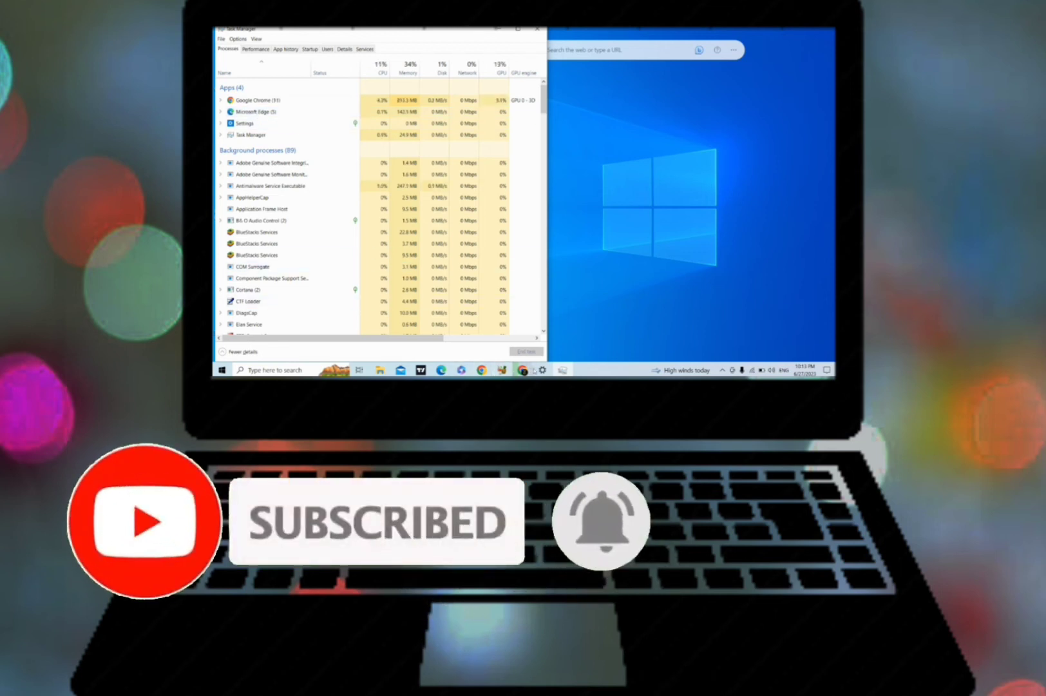
Step: End the Microsoft Edge task among the running apps and close Task Manager
left_click(276, 113)
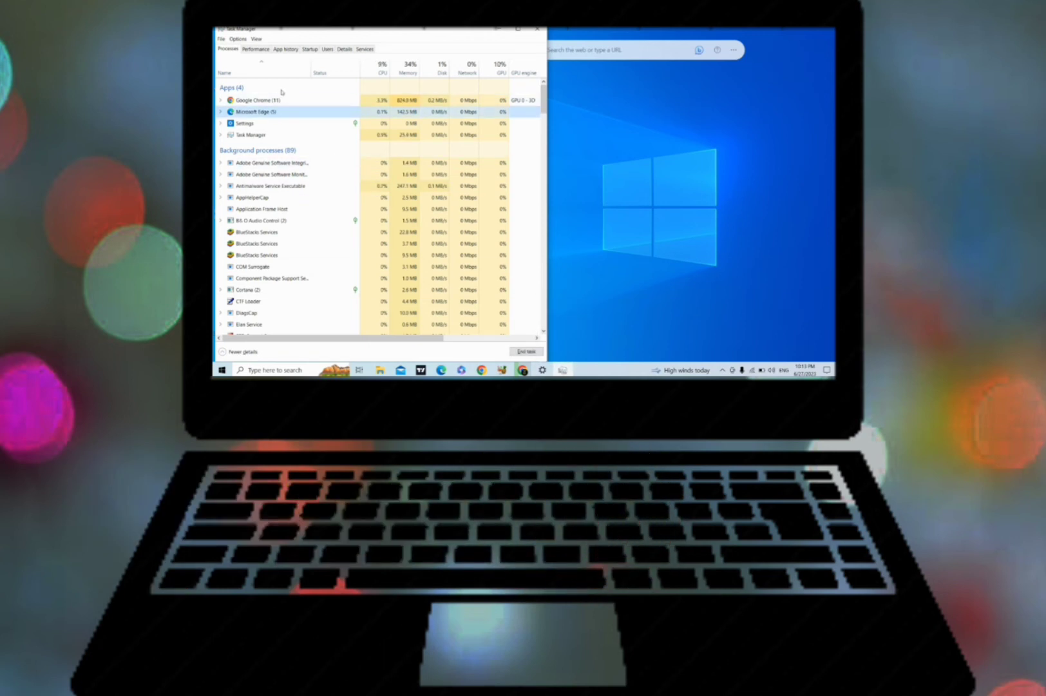
left_click(285, 101)
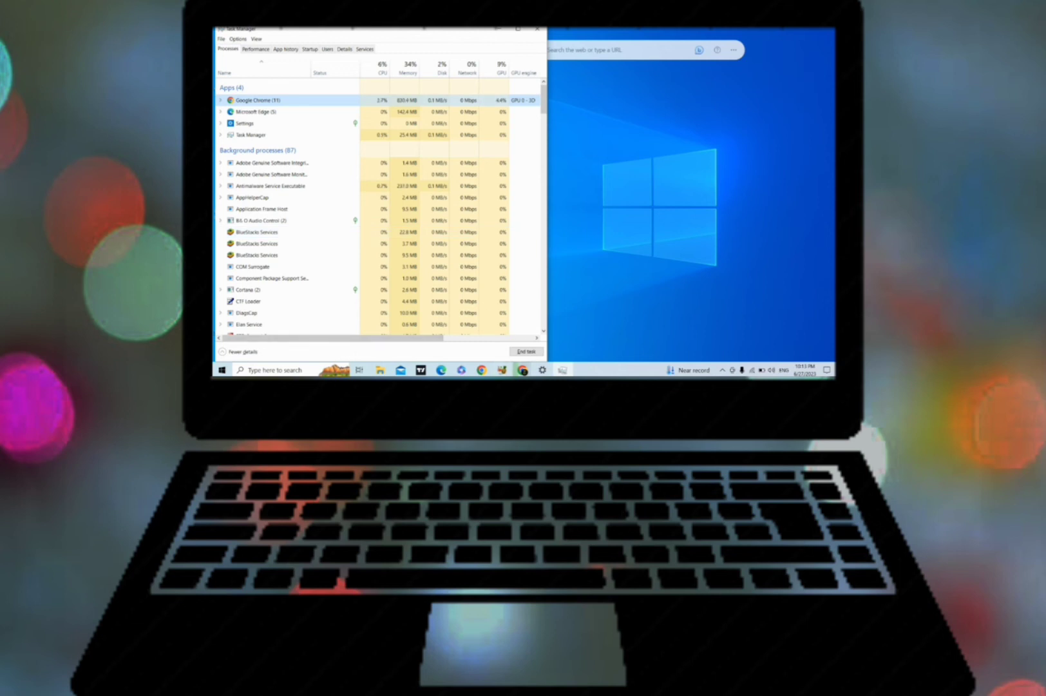
mouse_move(542, 370)
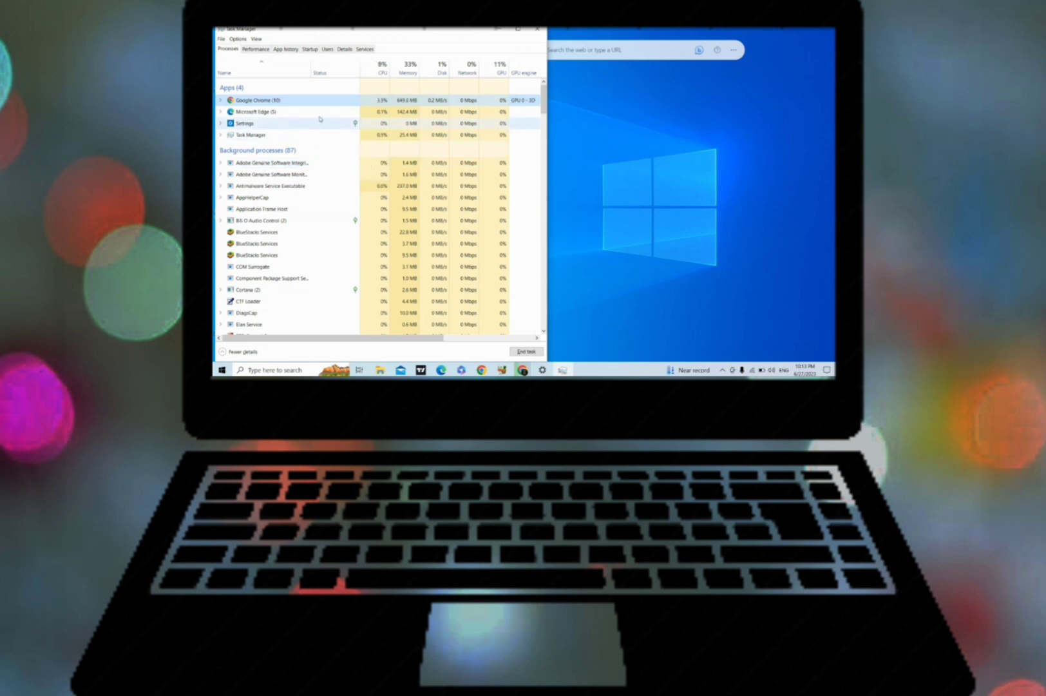
left_click(271, 112)
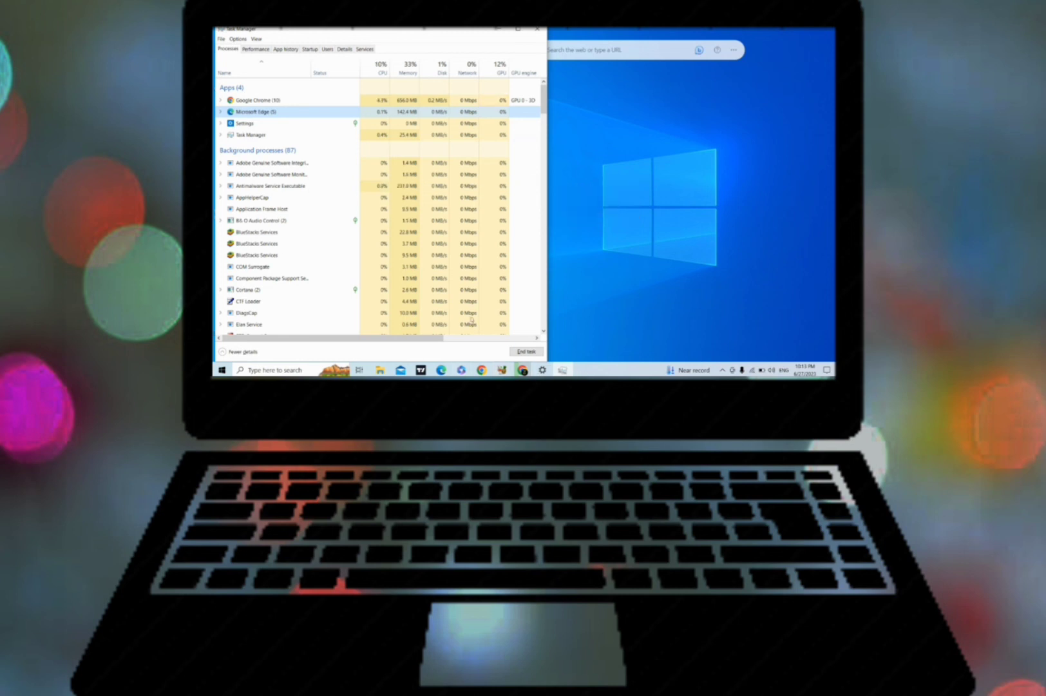
right_click(288, 114)
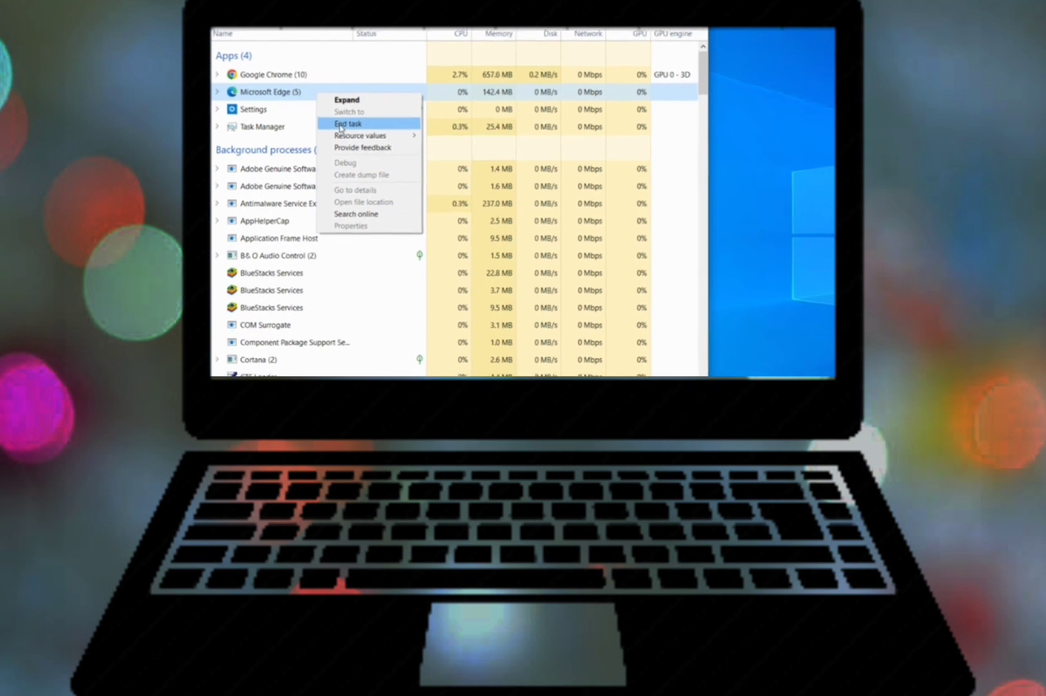
left_click(340, 124)
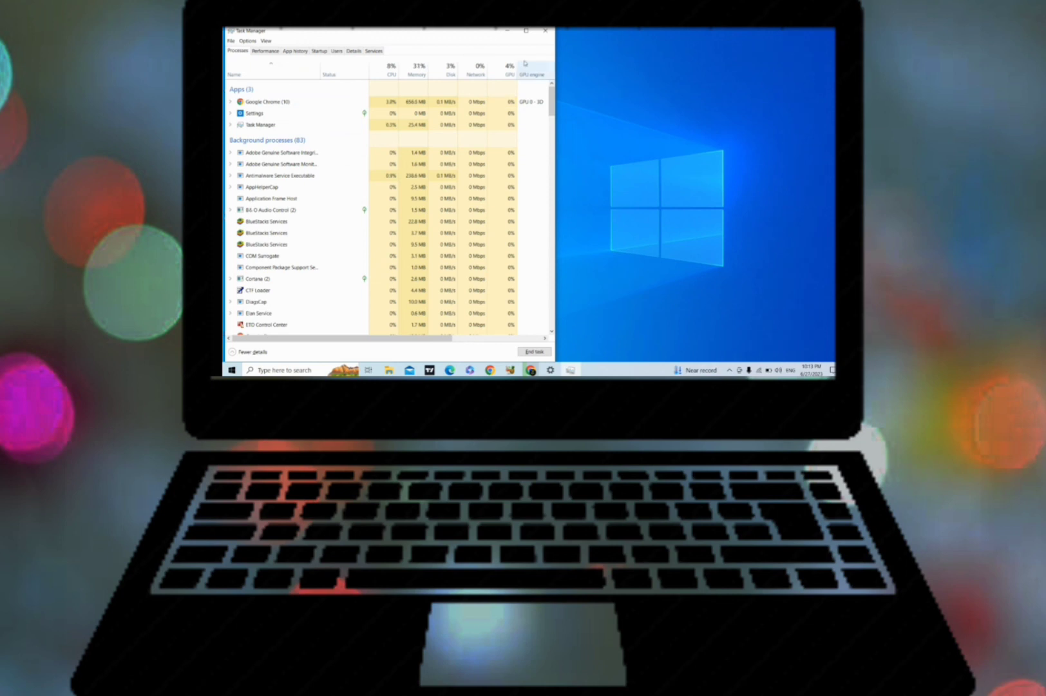
left_click(545, 31)
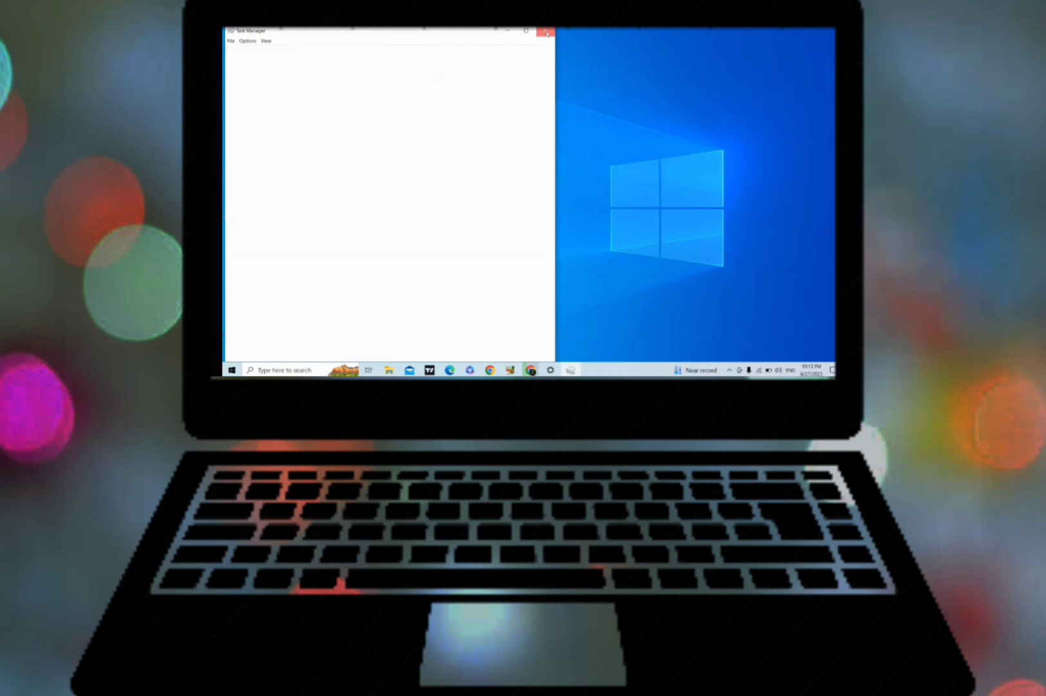